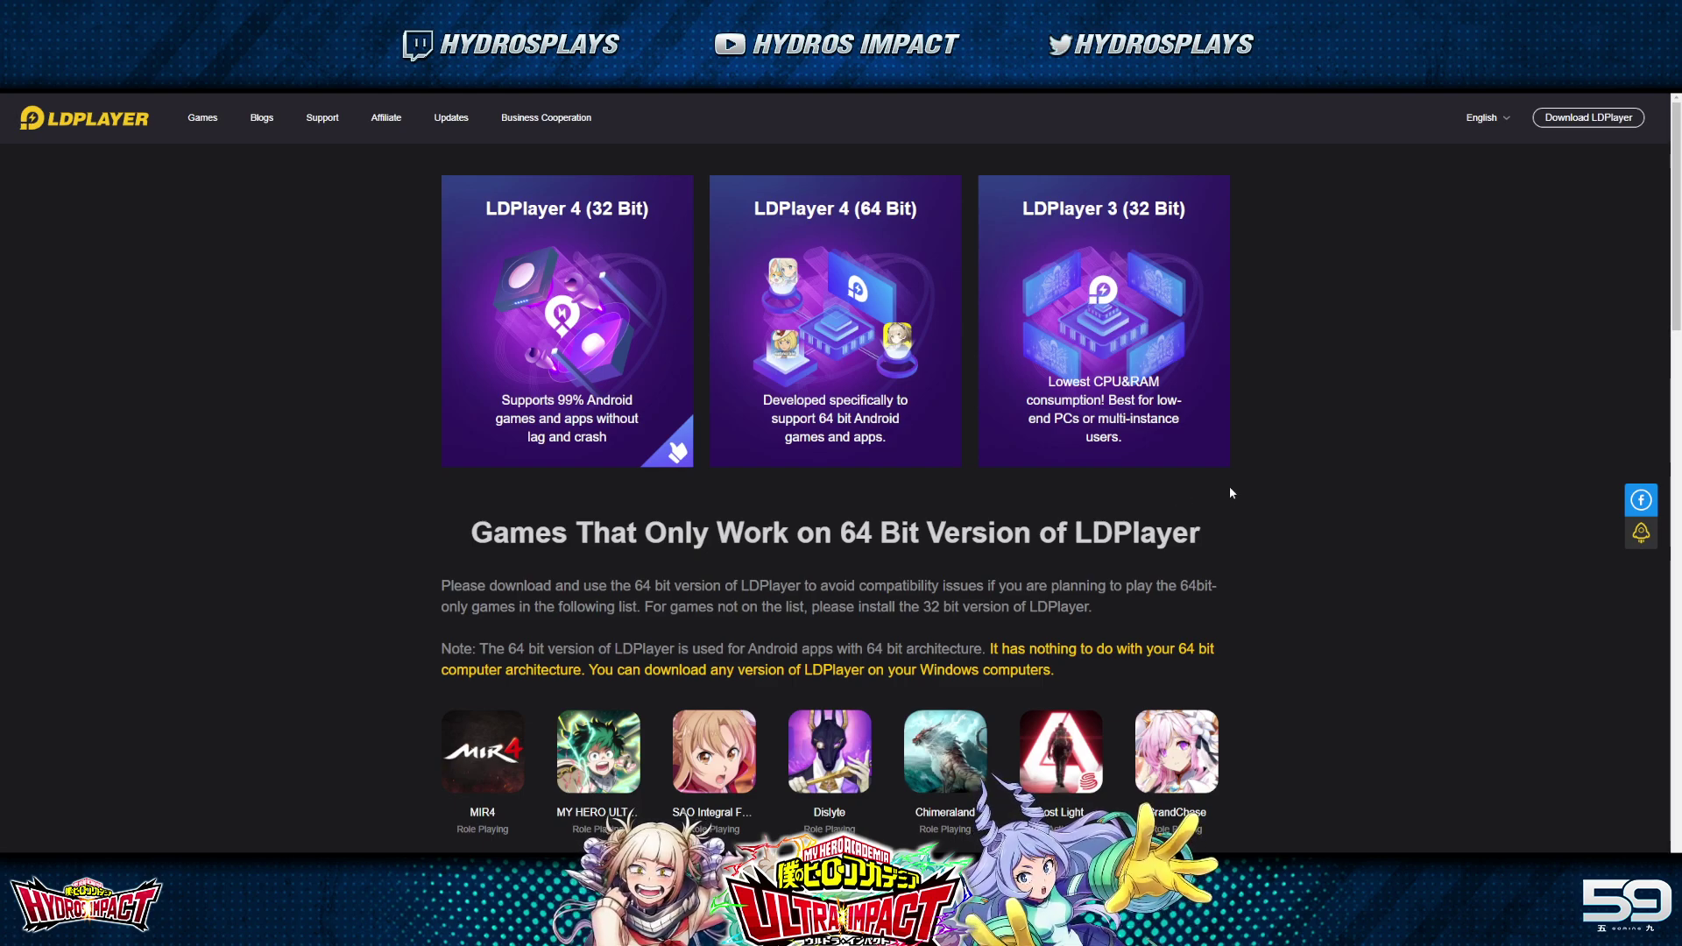
Download and save the LDPlayer 4 (64 Bit) installer, then switch back to the emulator window
click(850, 308)
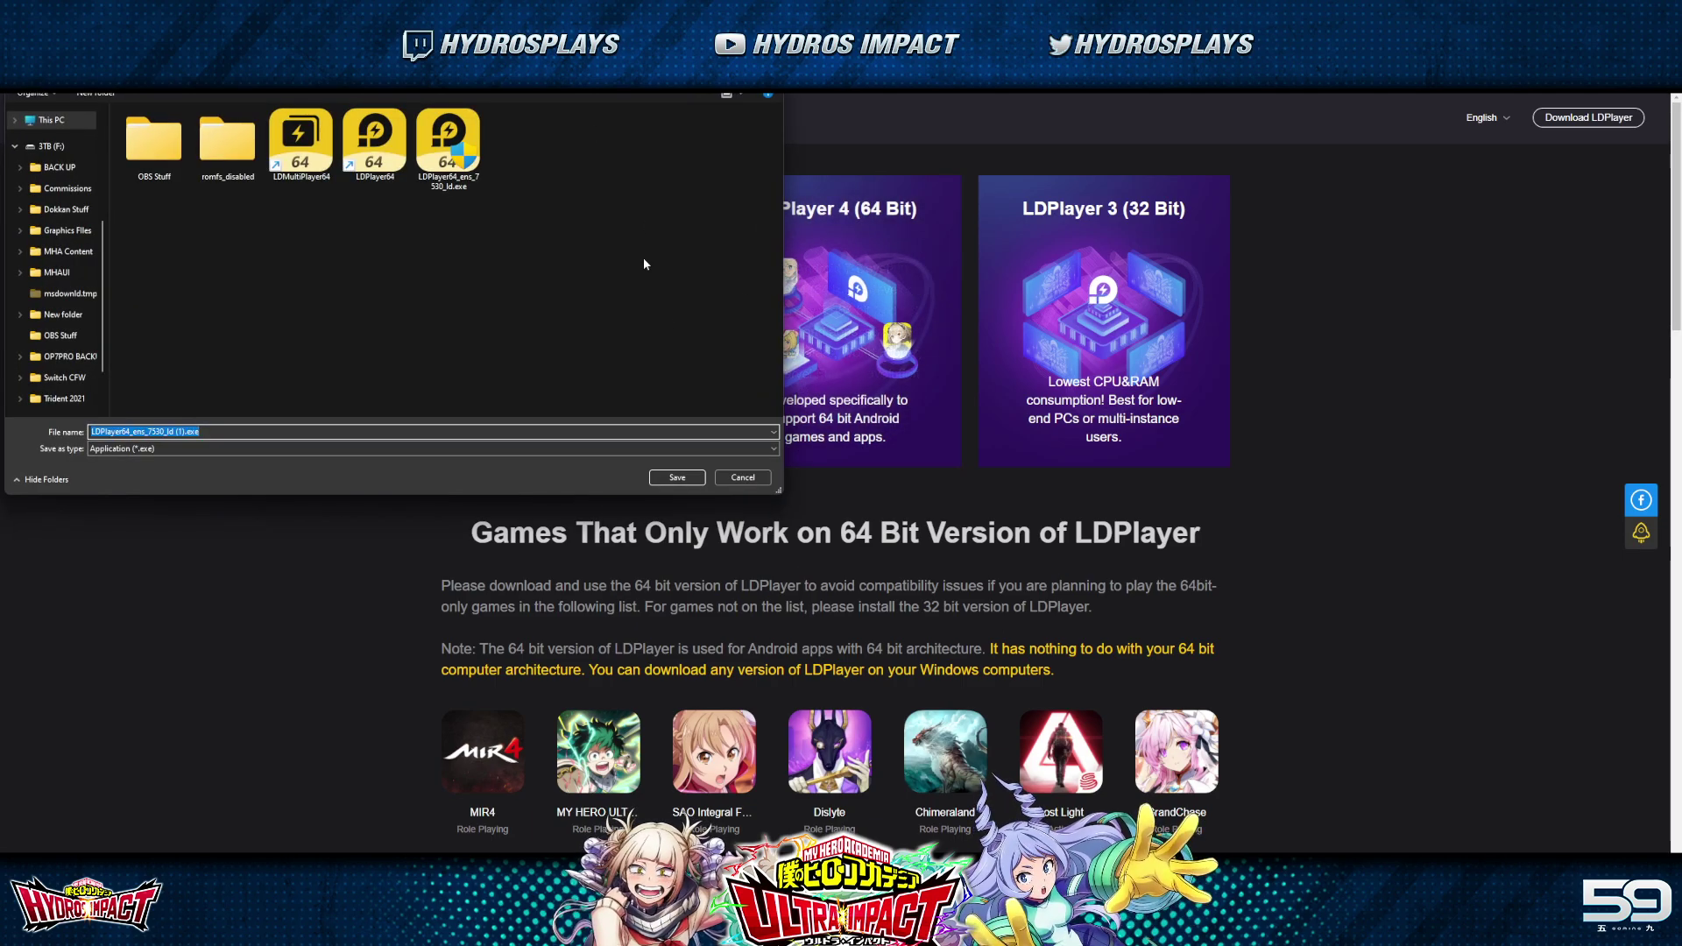
click(679, 478)
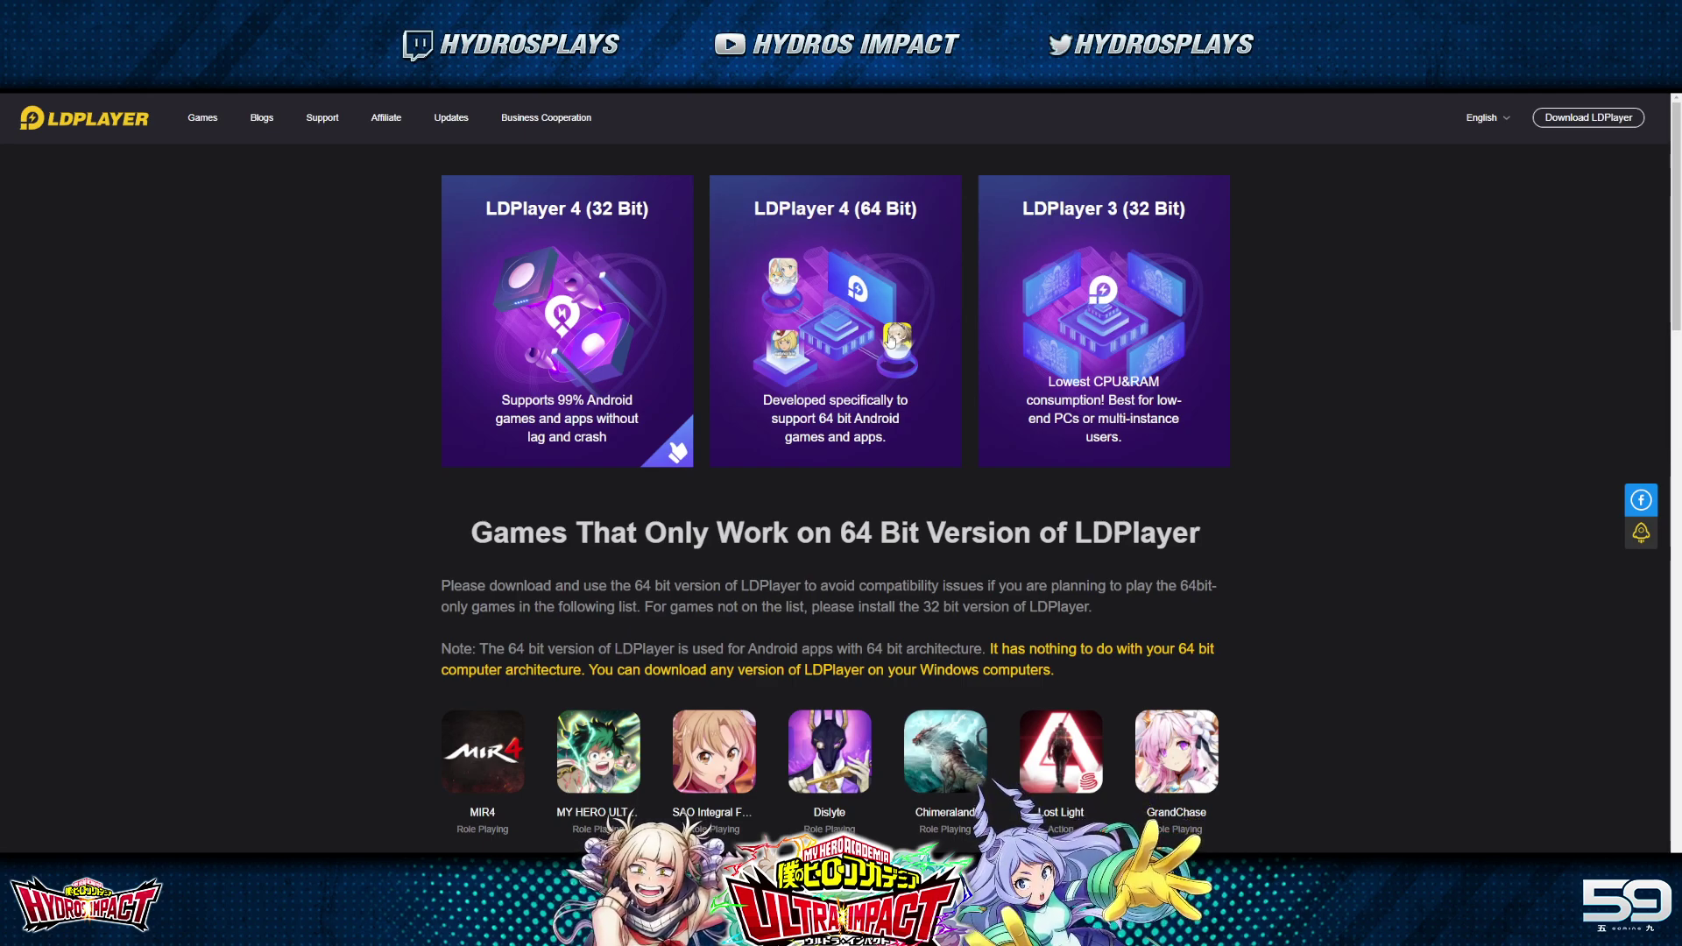
scroll(602, 575, down, 2)
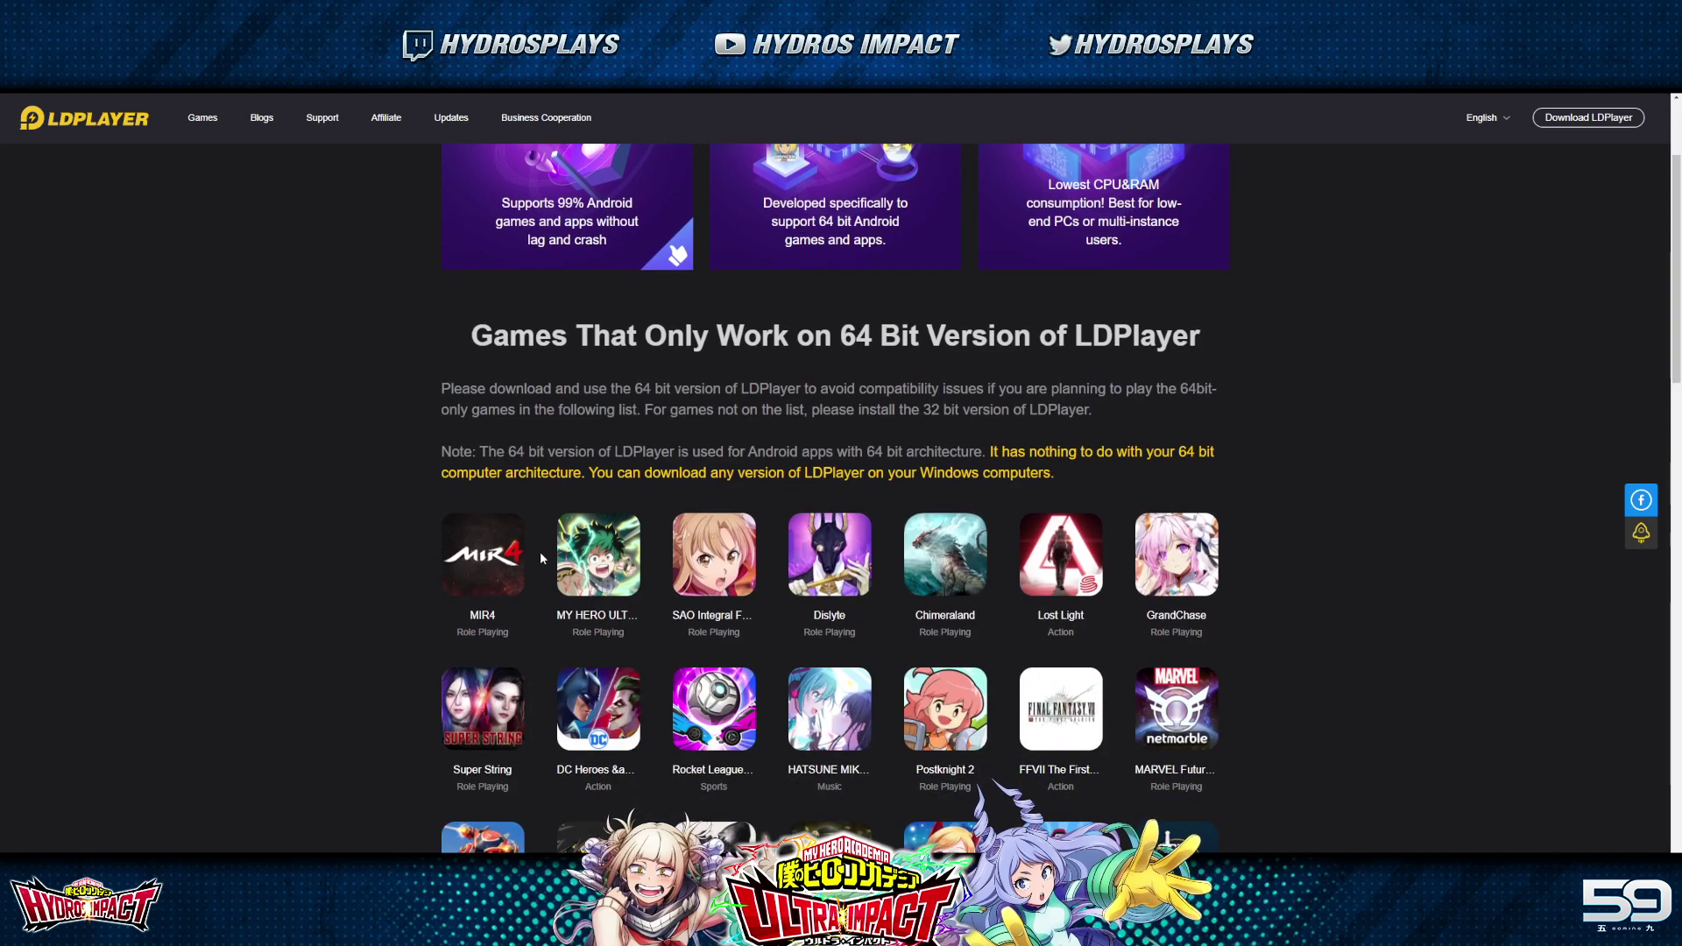
scroll(778, 568, up, 2)
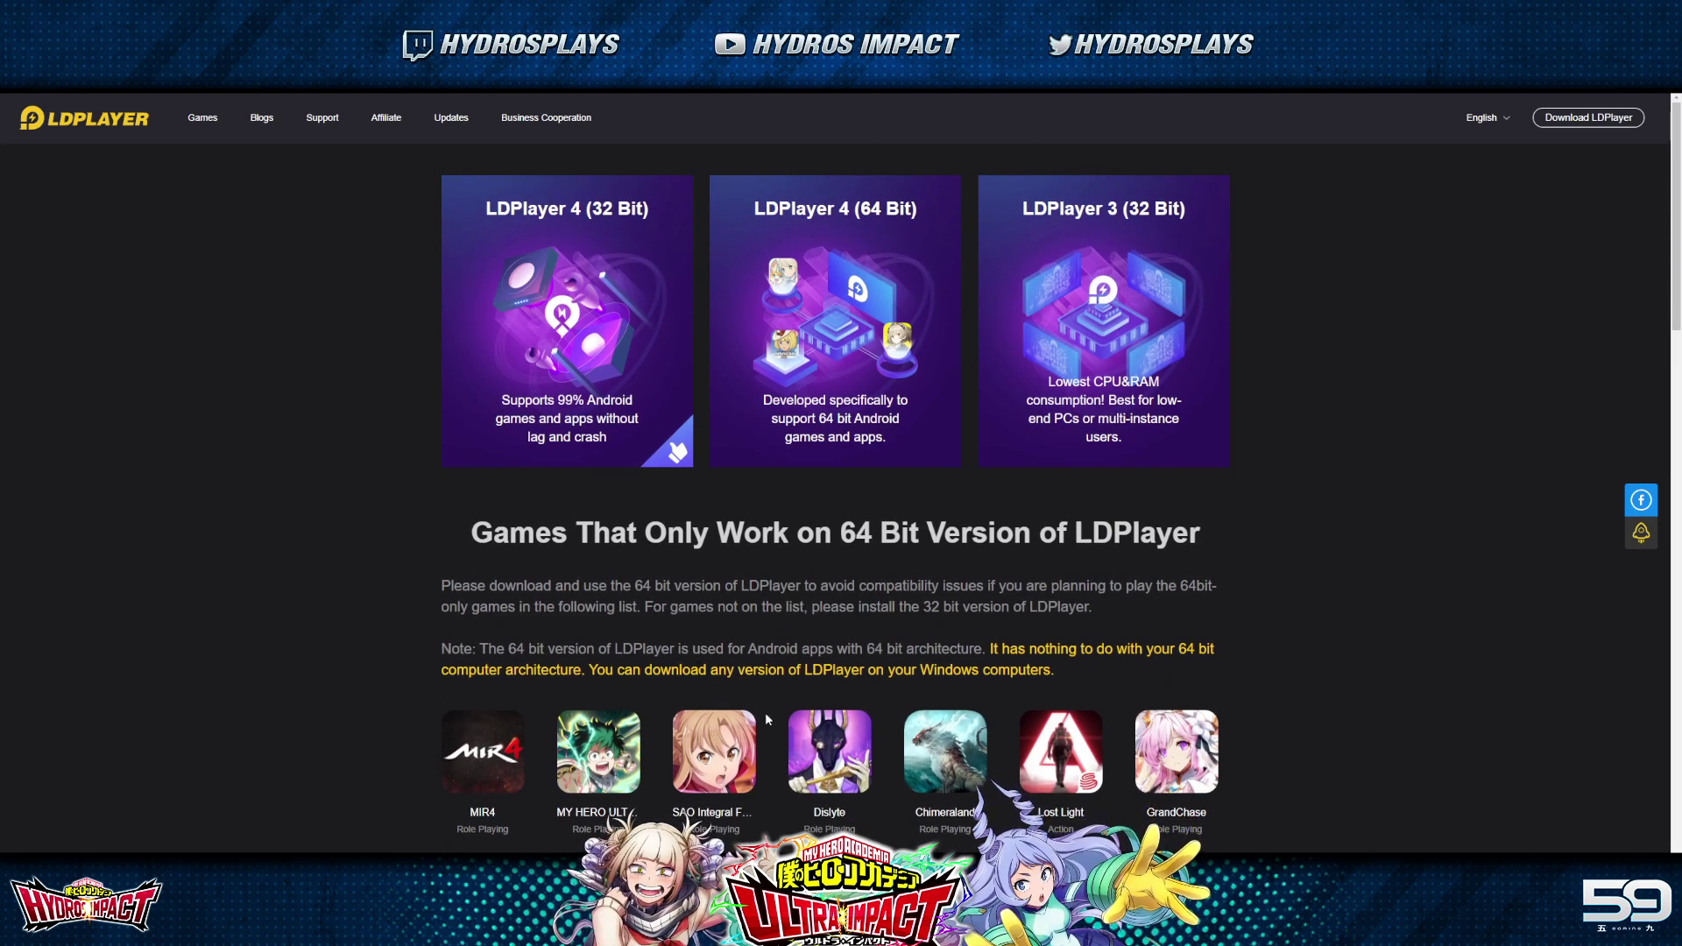
key(alt+Tab)
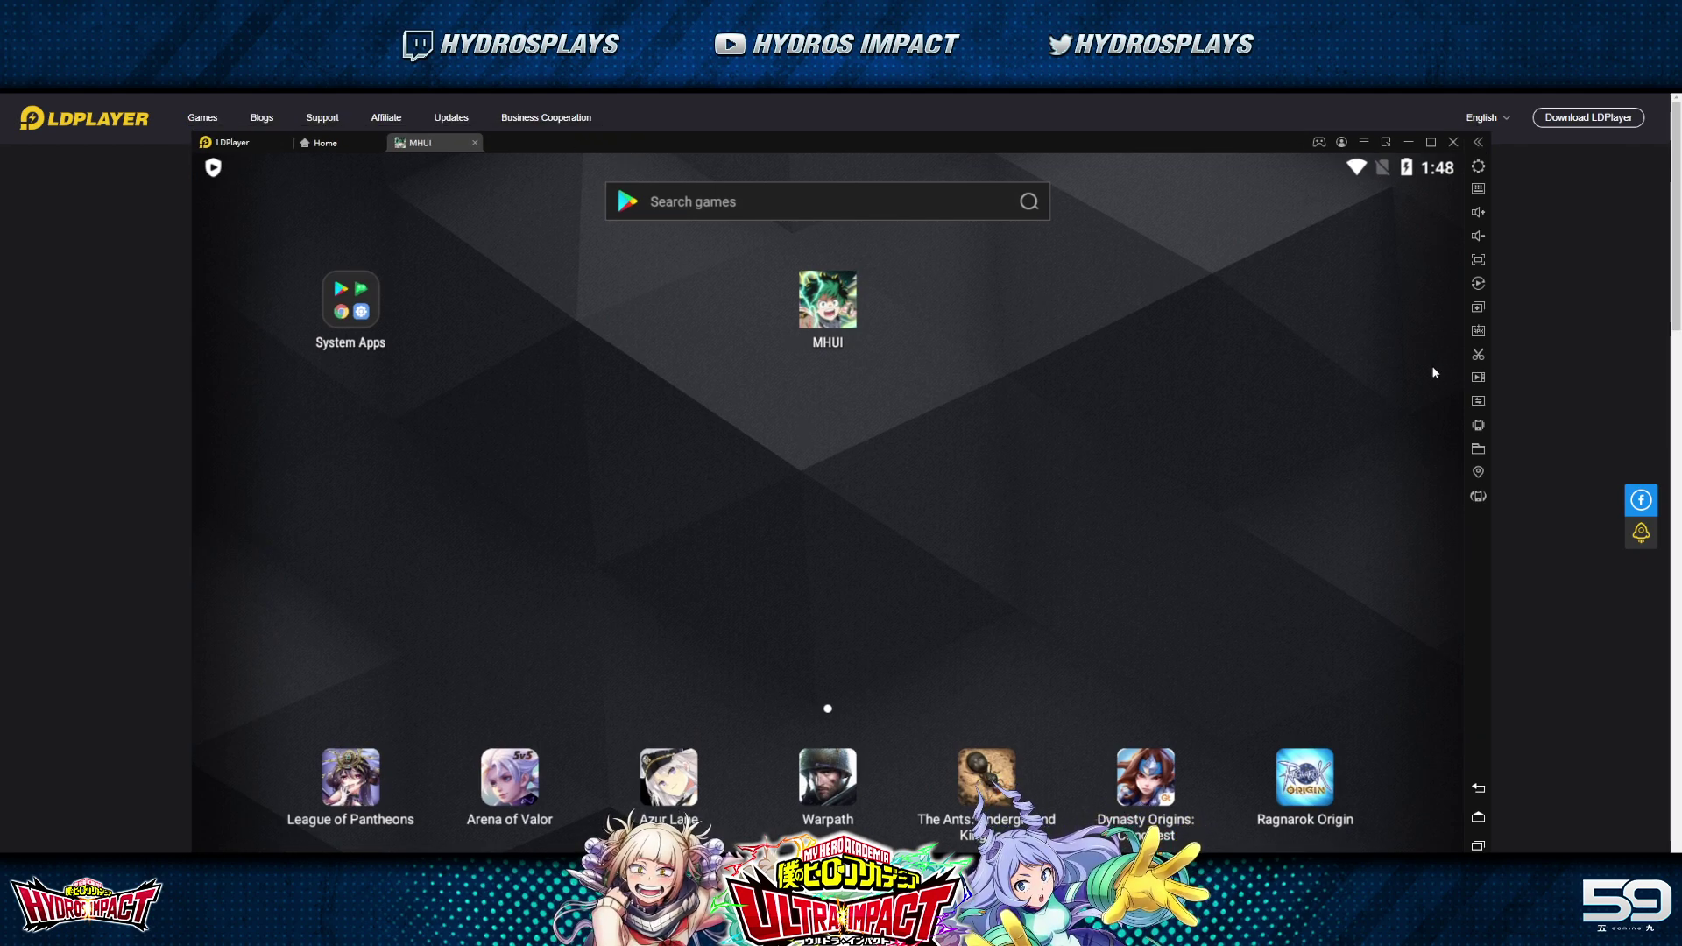
Check in About us that LDPlayer is version 4.0.76 (64-bit)
click(1478, 167)
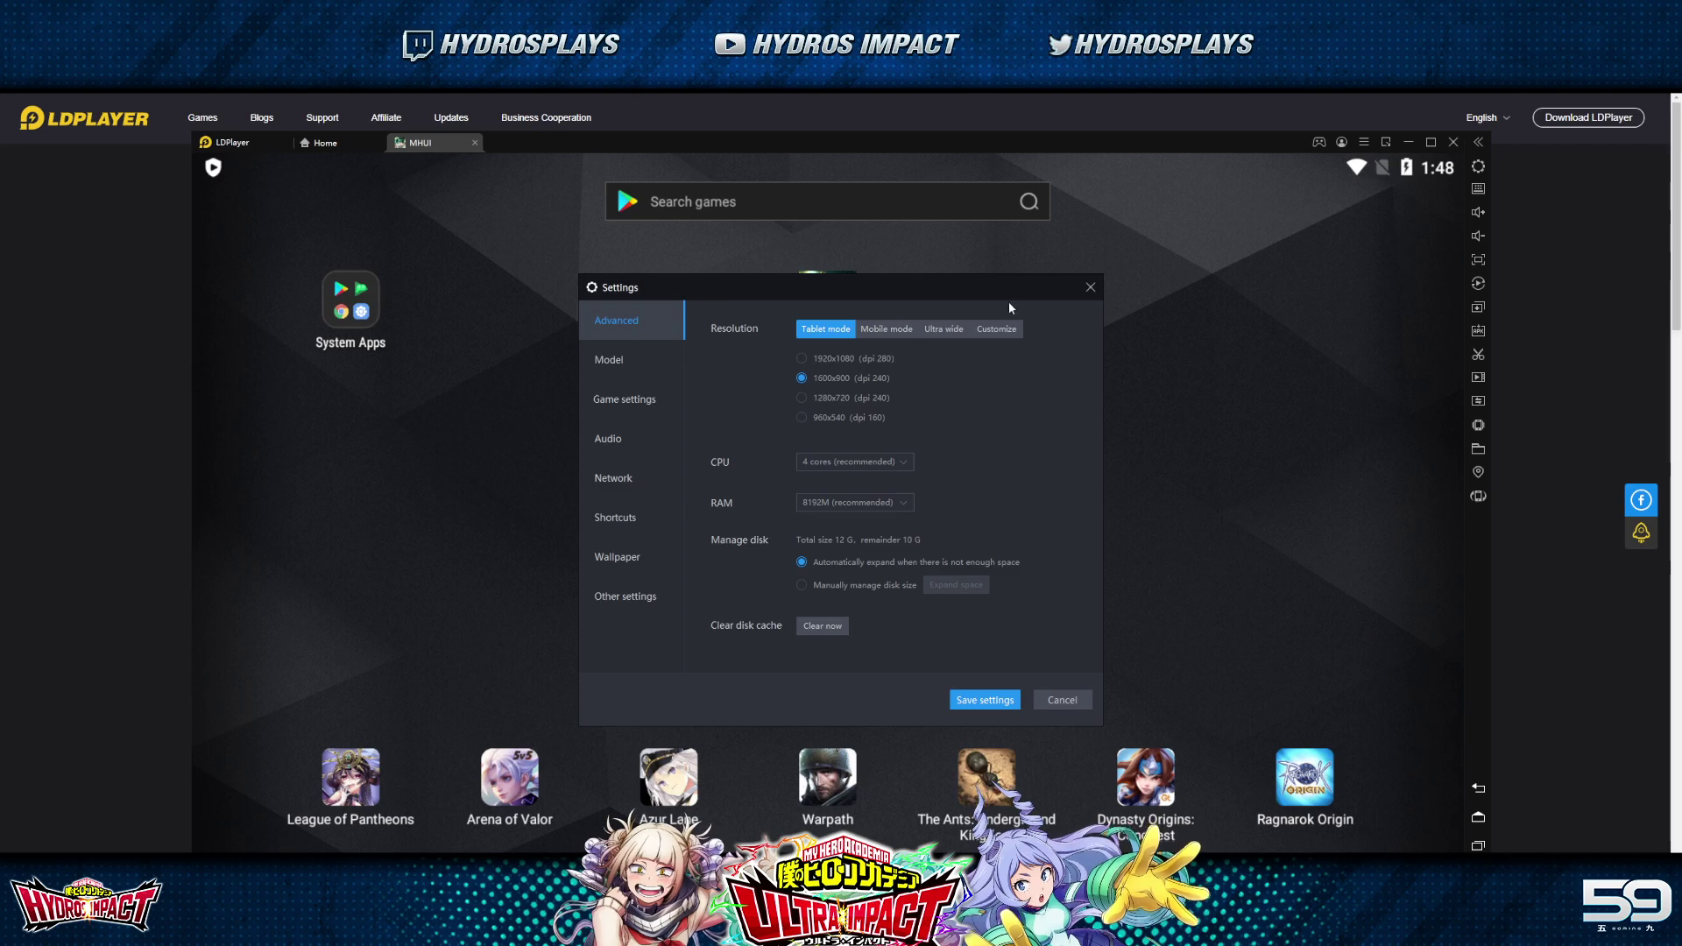
click(1090, 288)
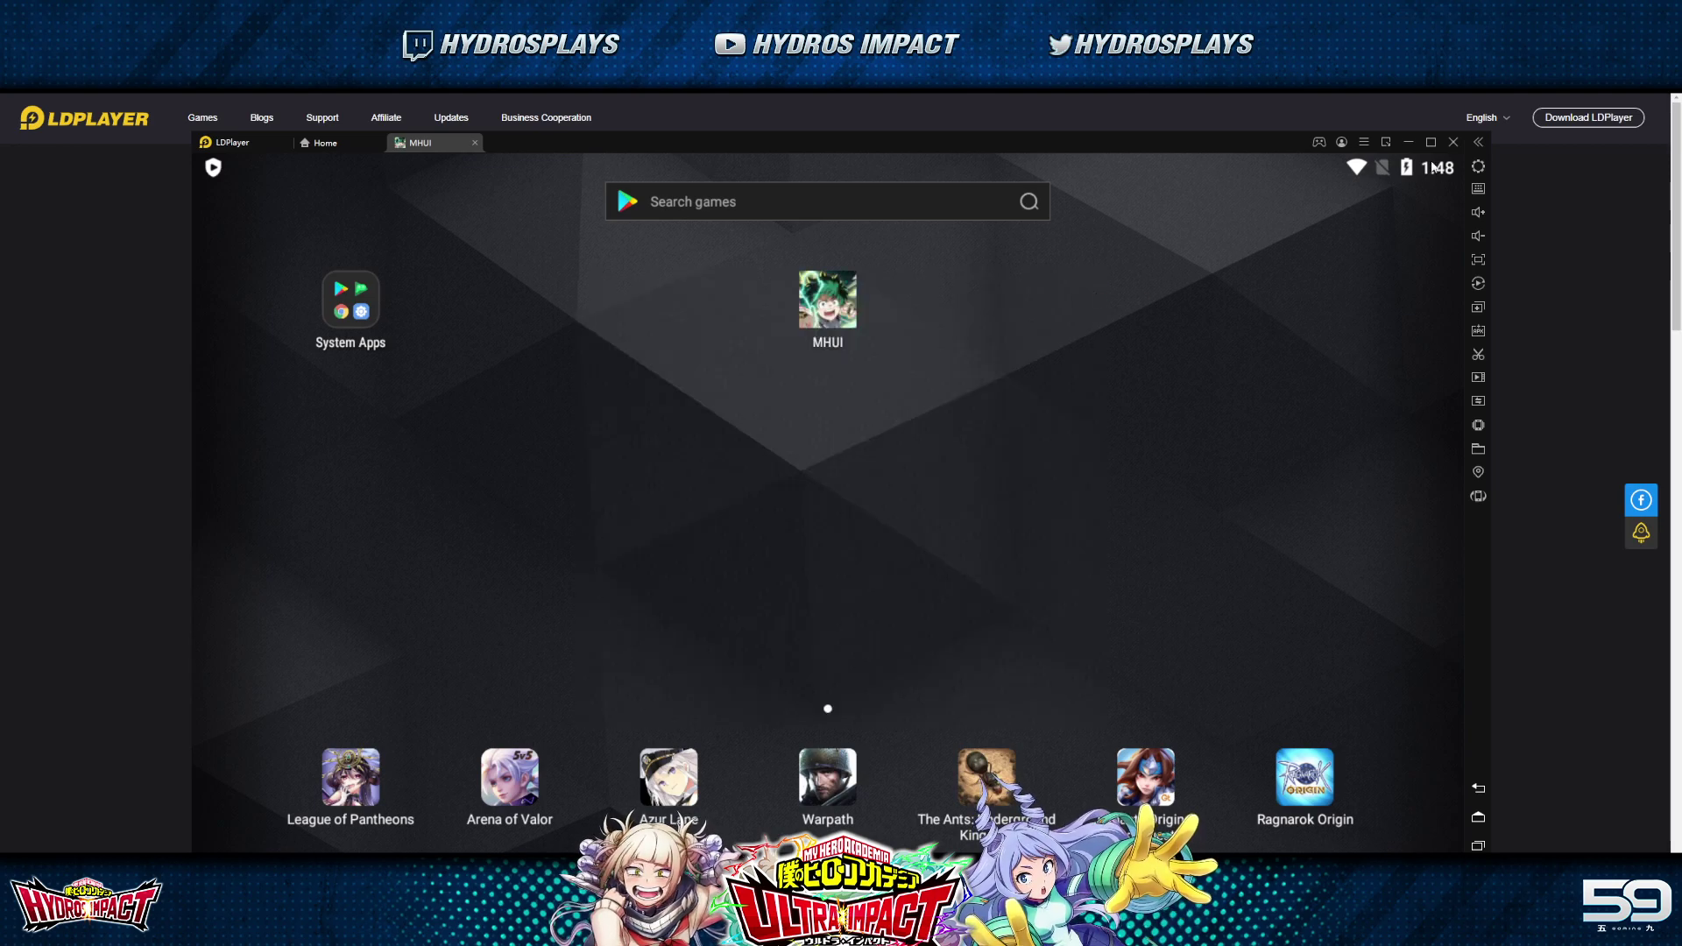
click(1363, 142)
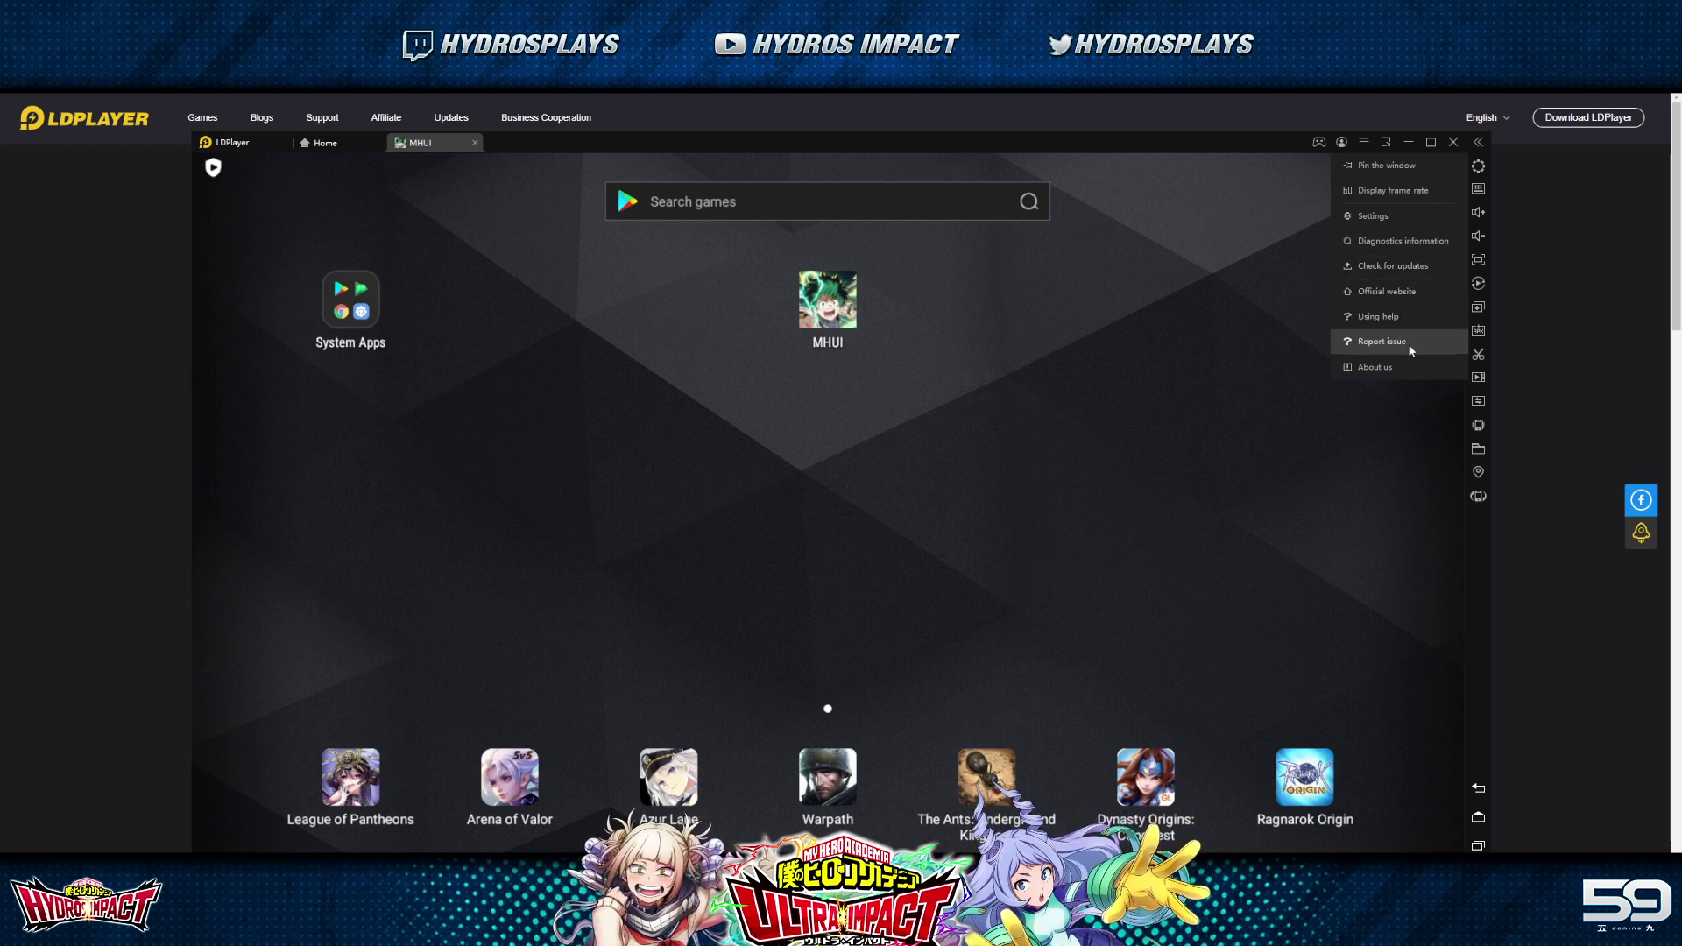
click(1402, 367)
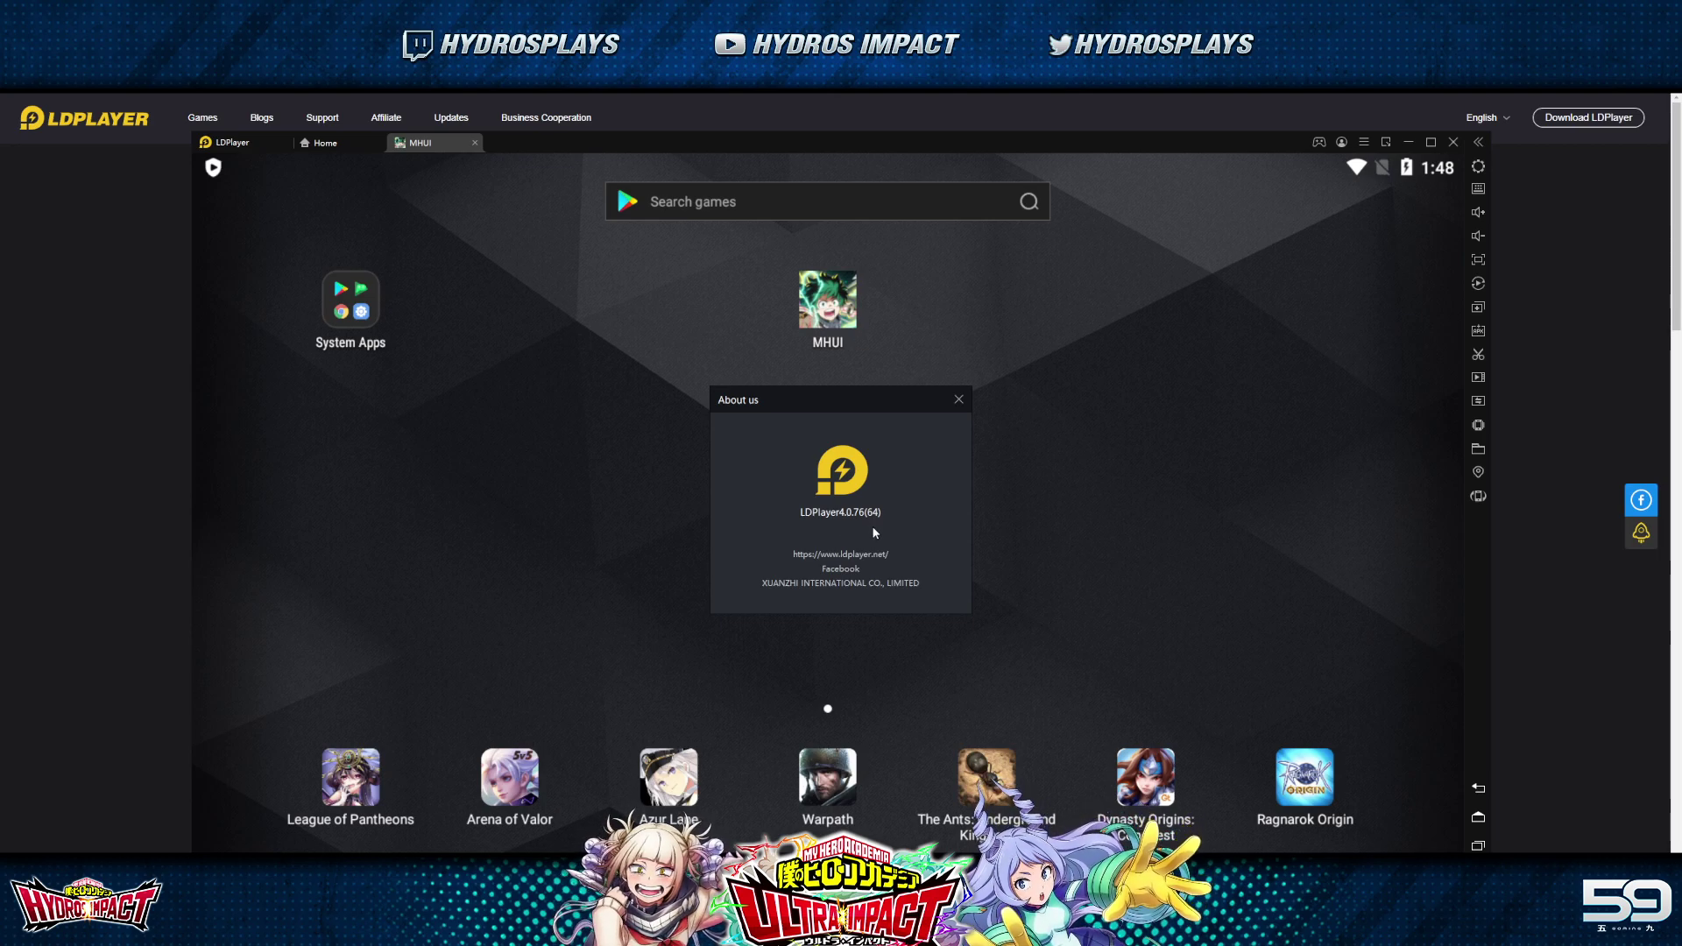
mouse_move(870, 522)
mouse_down()
mouse_move(849, 522)
mouse_move(886, 516)
mouse_up()
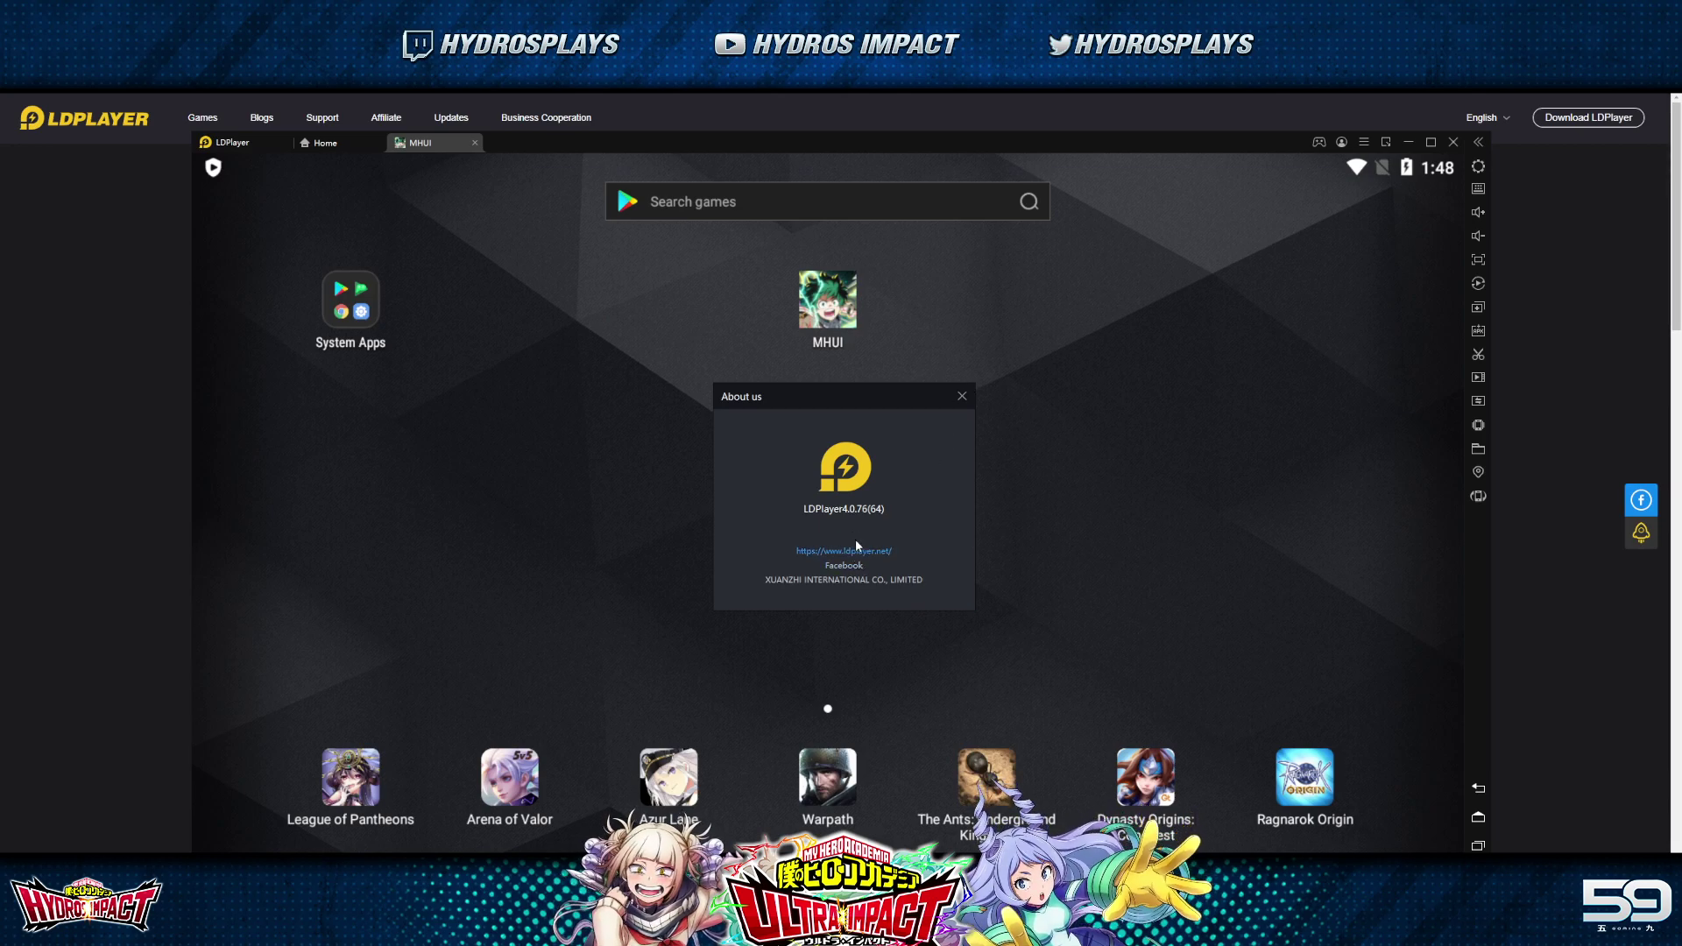
mouse_move(848, 517)
mouse_down()
mouse_move(872, 512)
mouse_move(863, 535)
mouse_up()
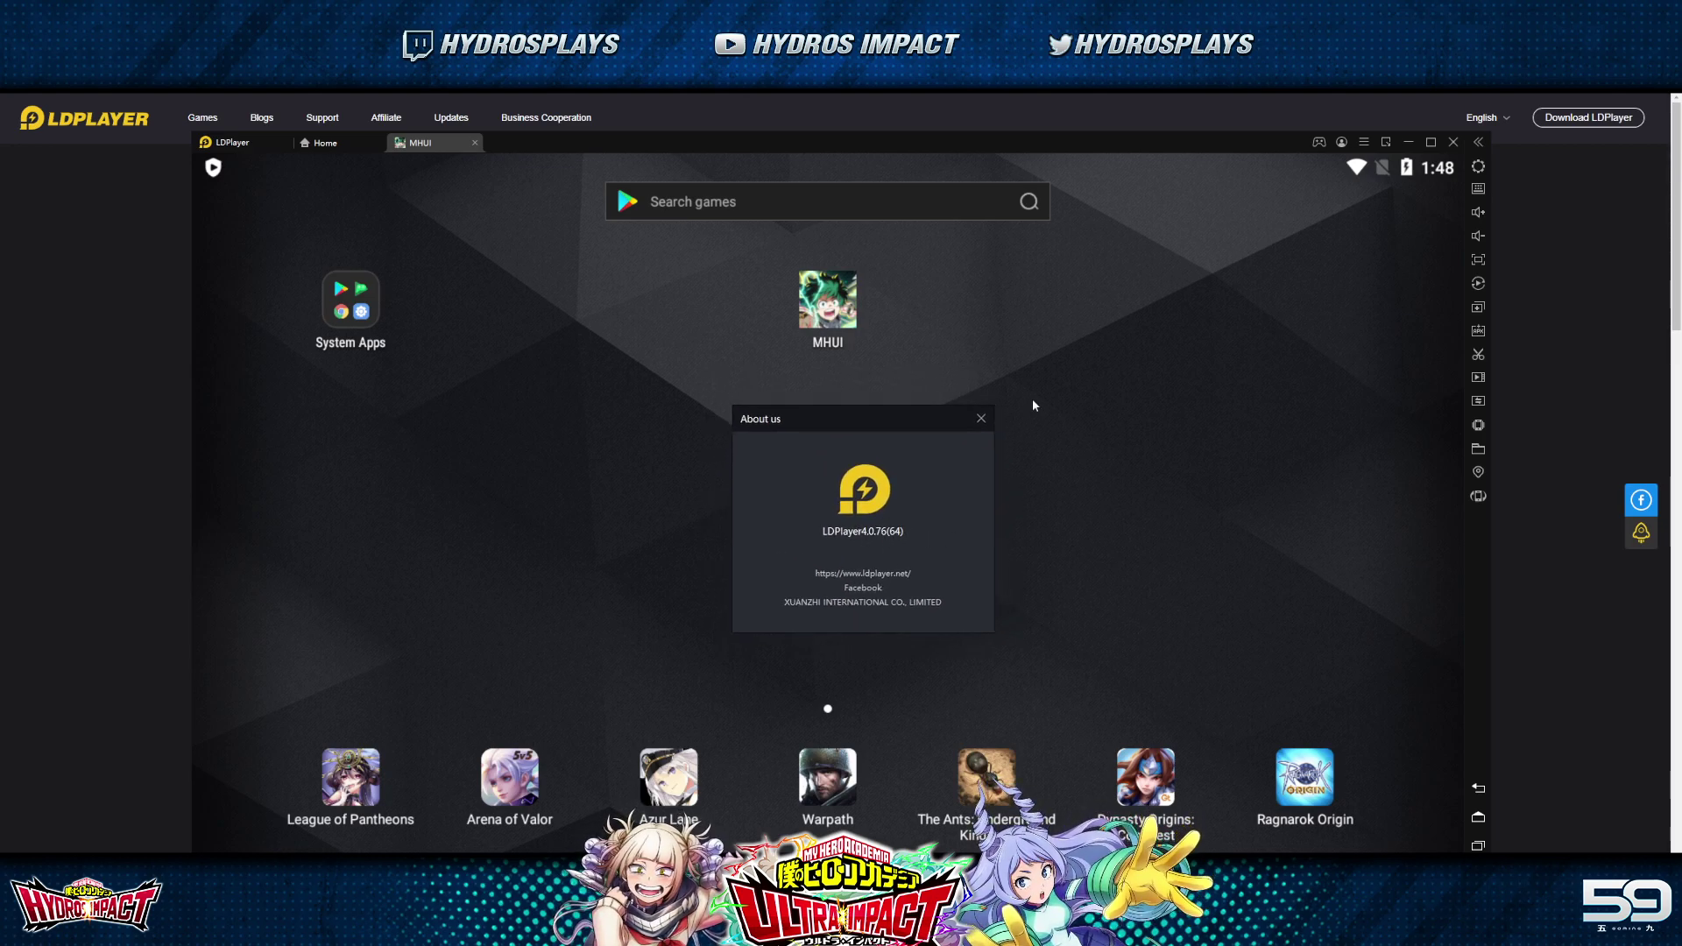
Close the version info and clear the running MHUI app from recent apps
click(982, 418)
click(1478, 845)
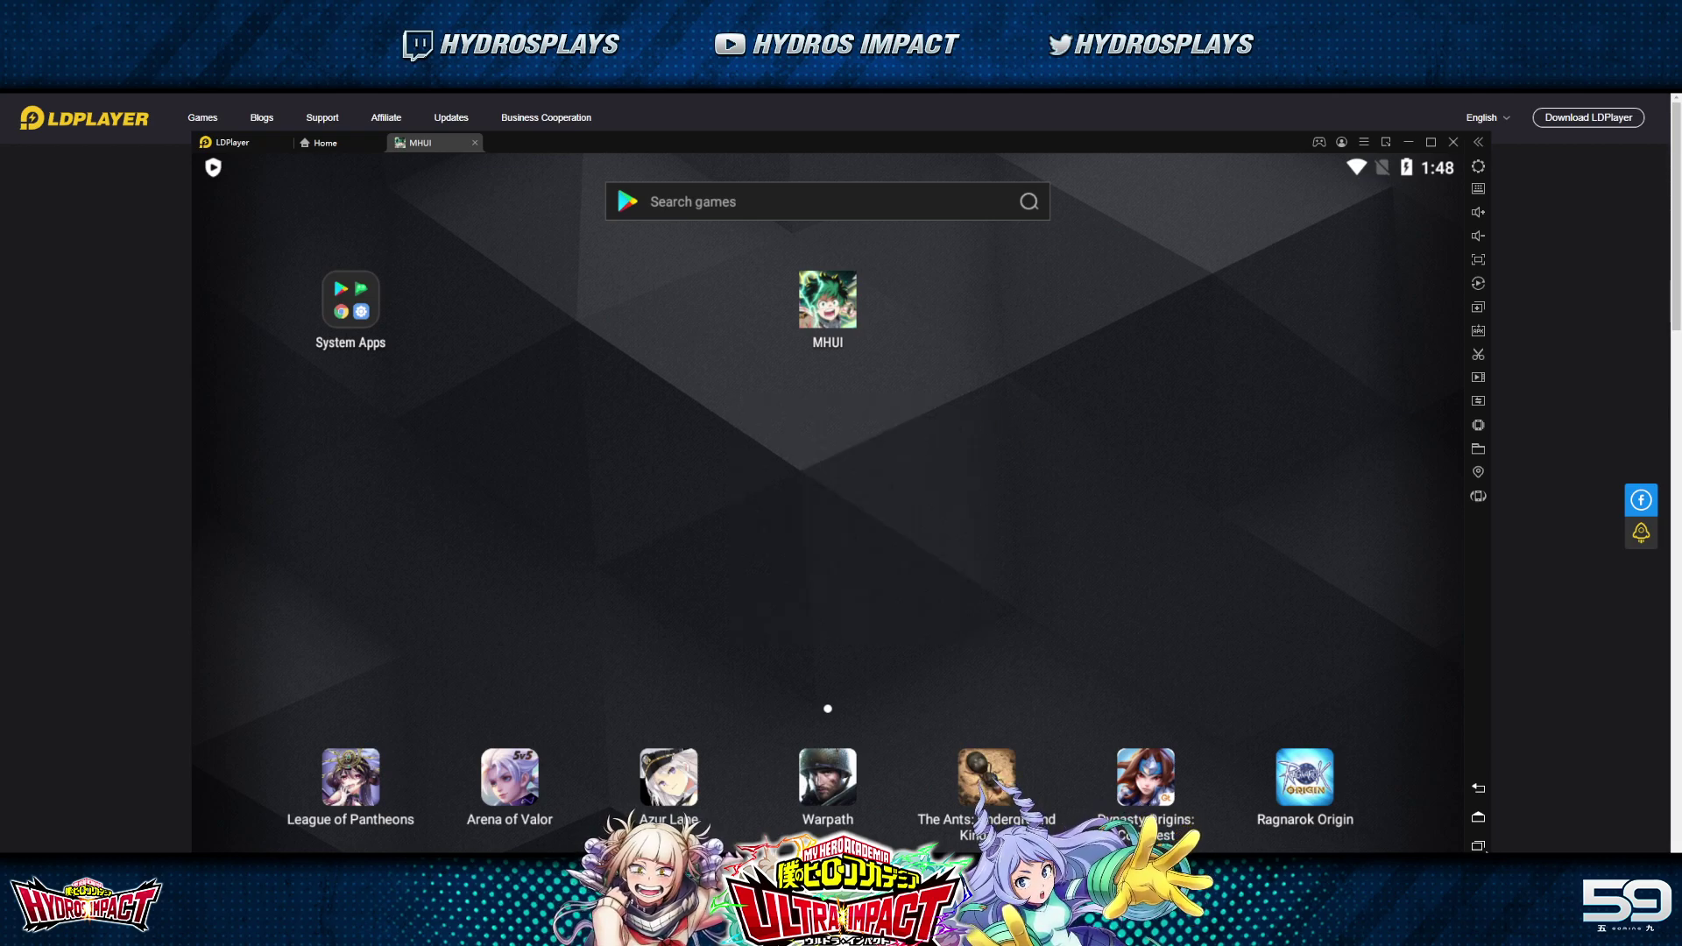
click(1089, 312)
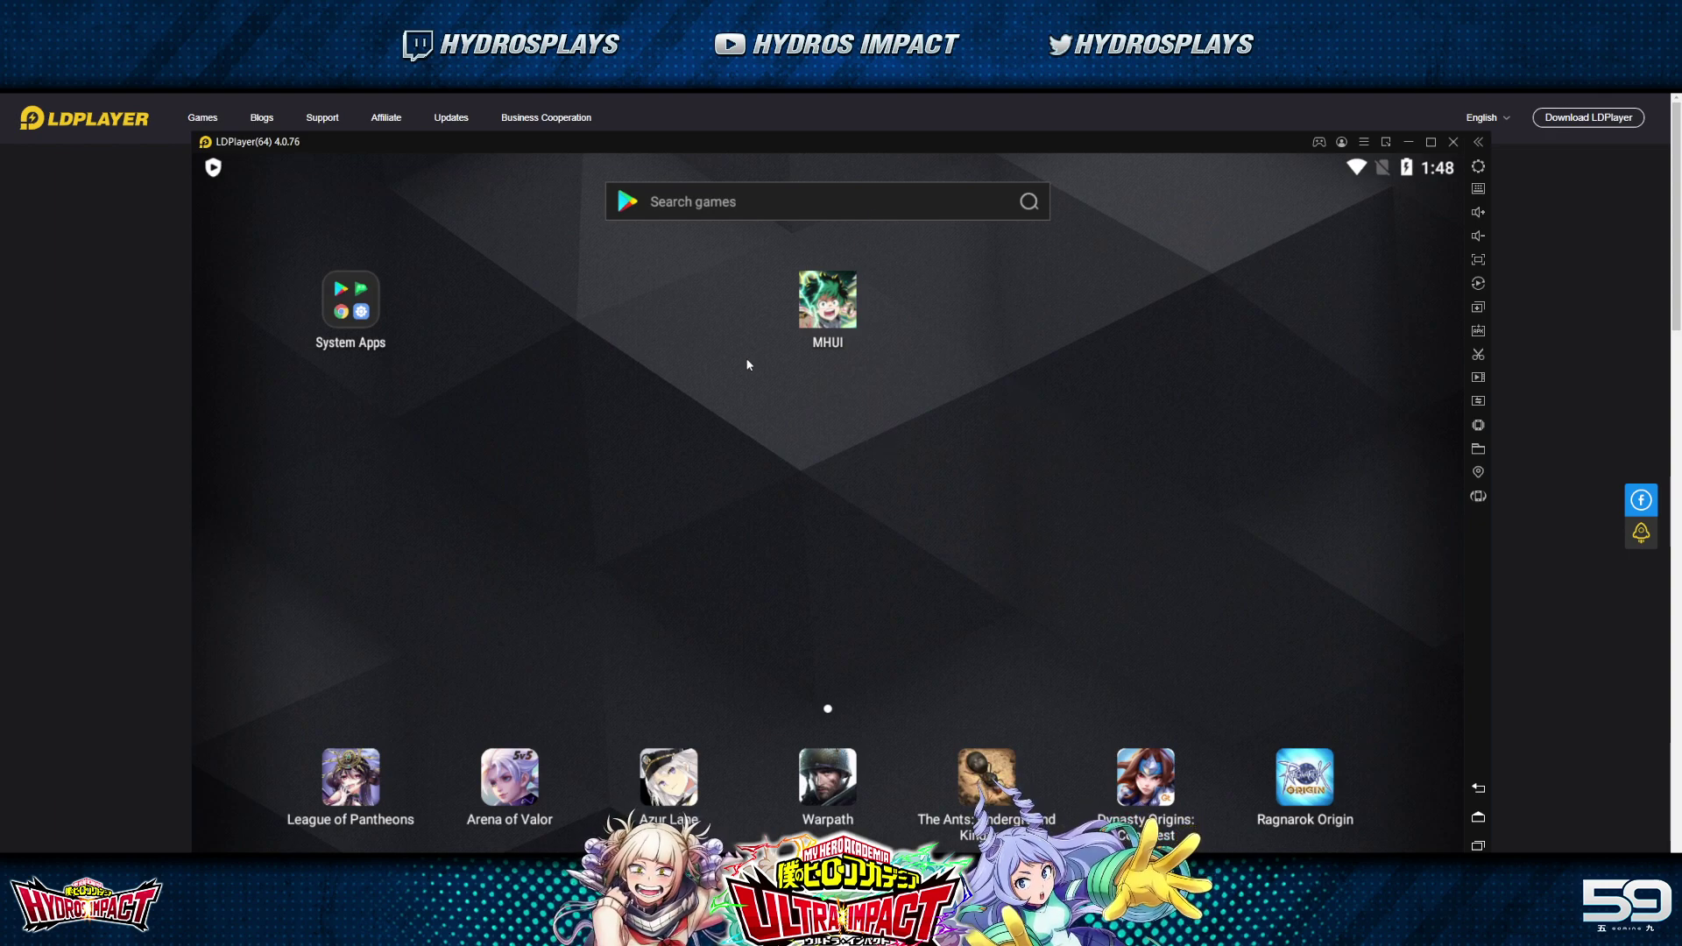
Highlight APK version 2.0.1 and its 58.3 MB size on APKLUST, then bring LDPlayer forward
mouse_move(905, 158)
mouse_down()
mouse_move(845, 161)
mouse_move(880, 157)
mouse_up()
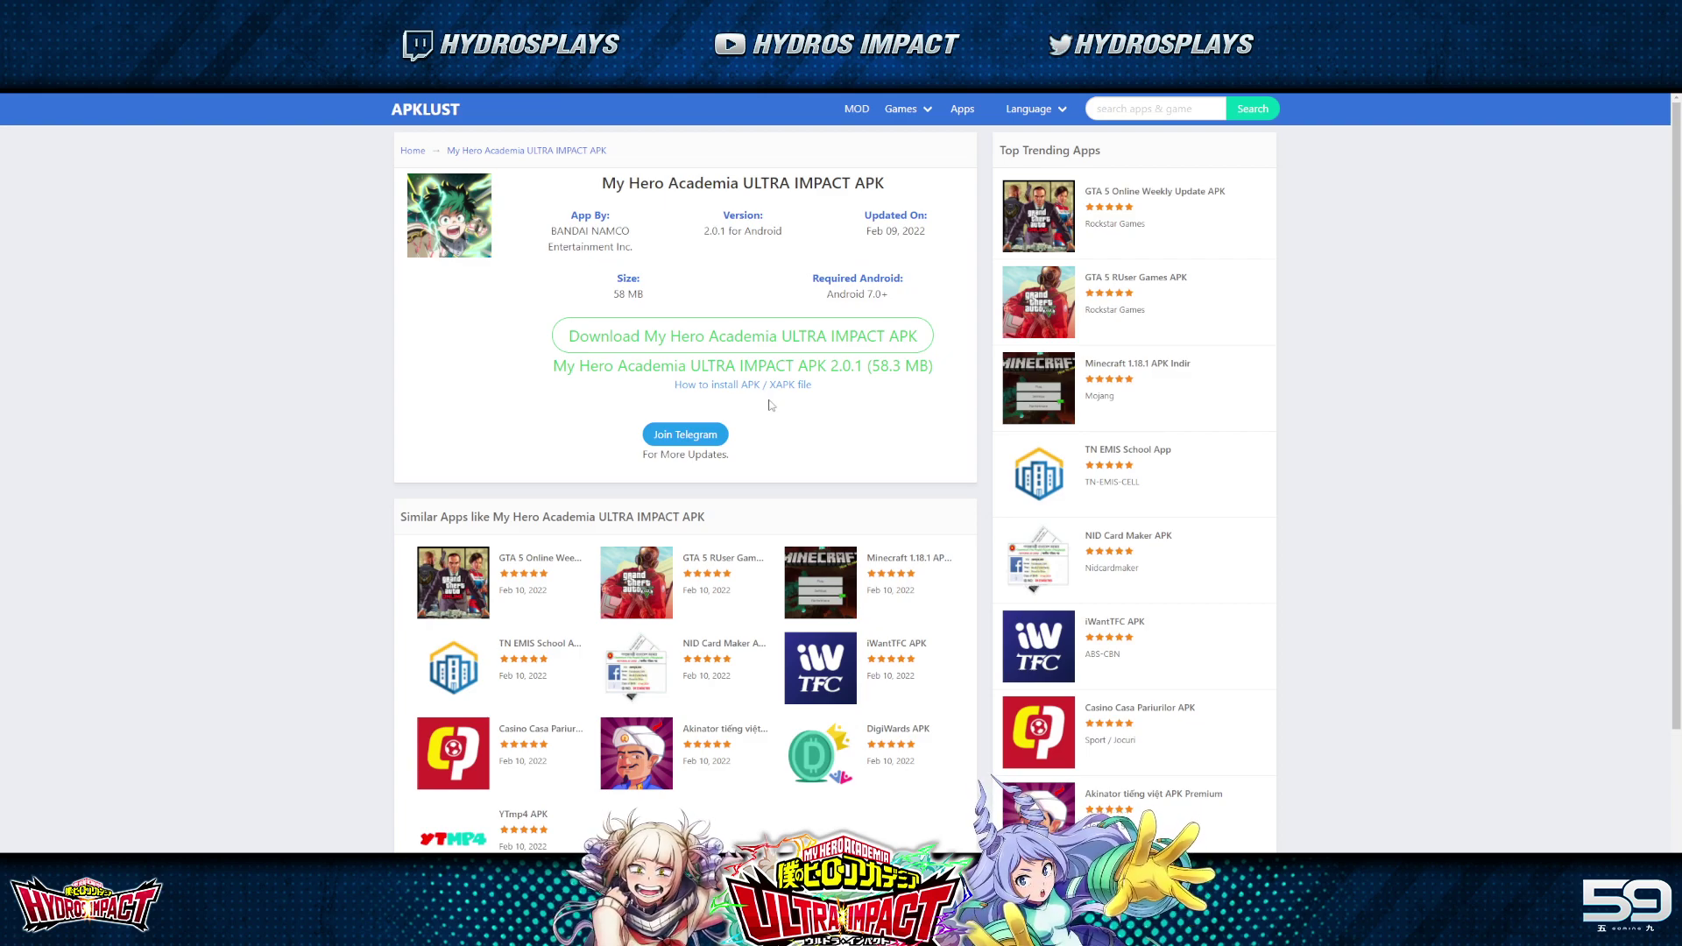
drag(885, 364, 922, 366)
double_click(841, 366)
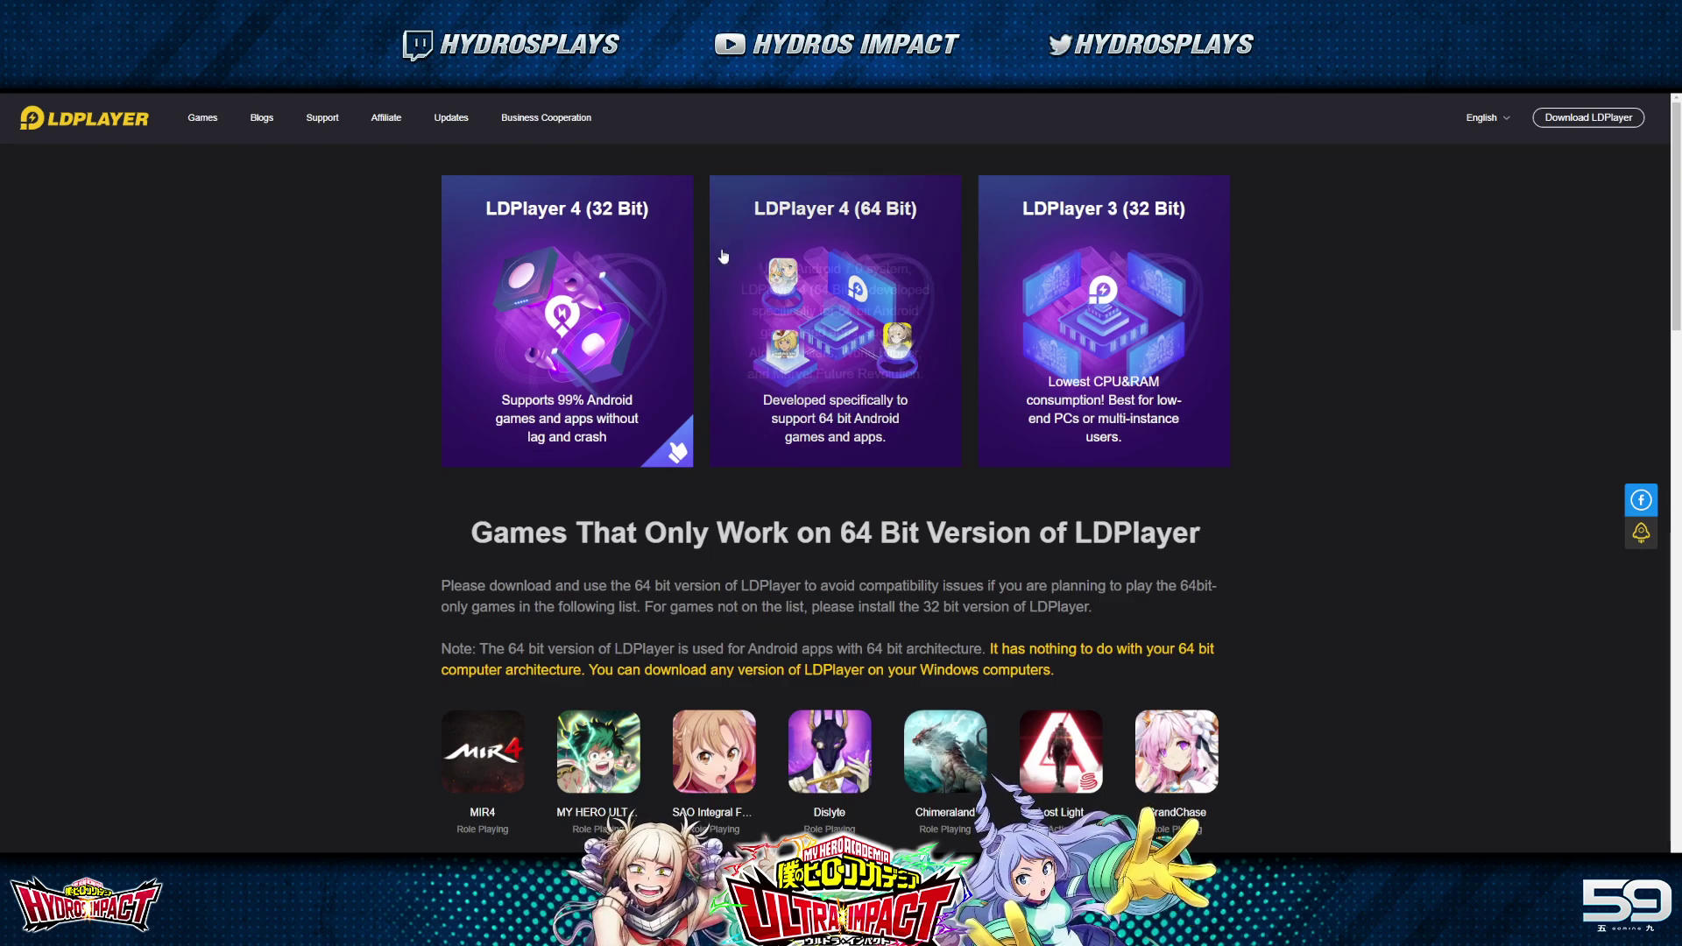
mouse_move(784, 241)
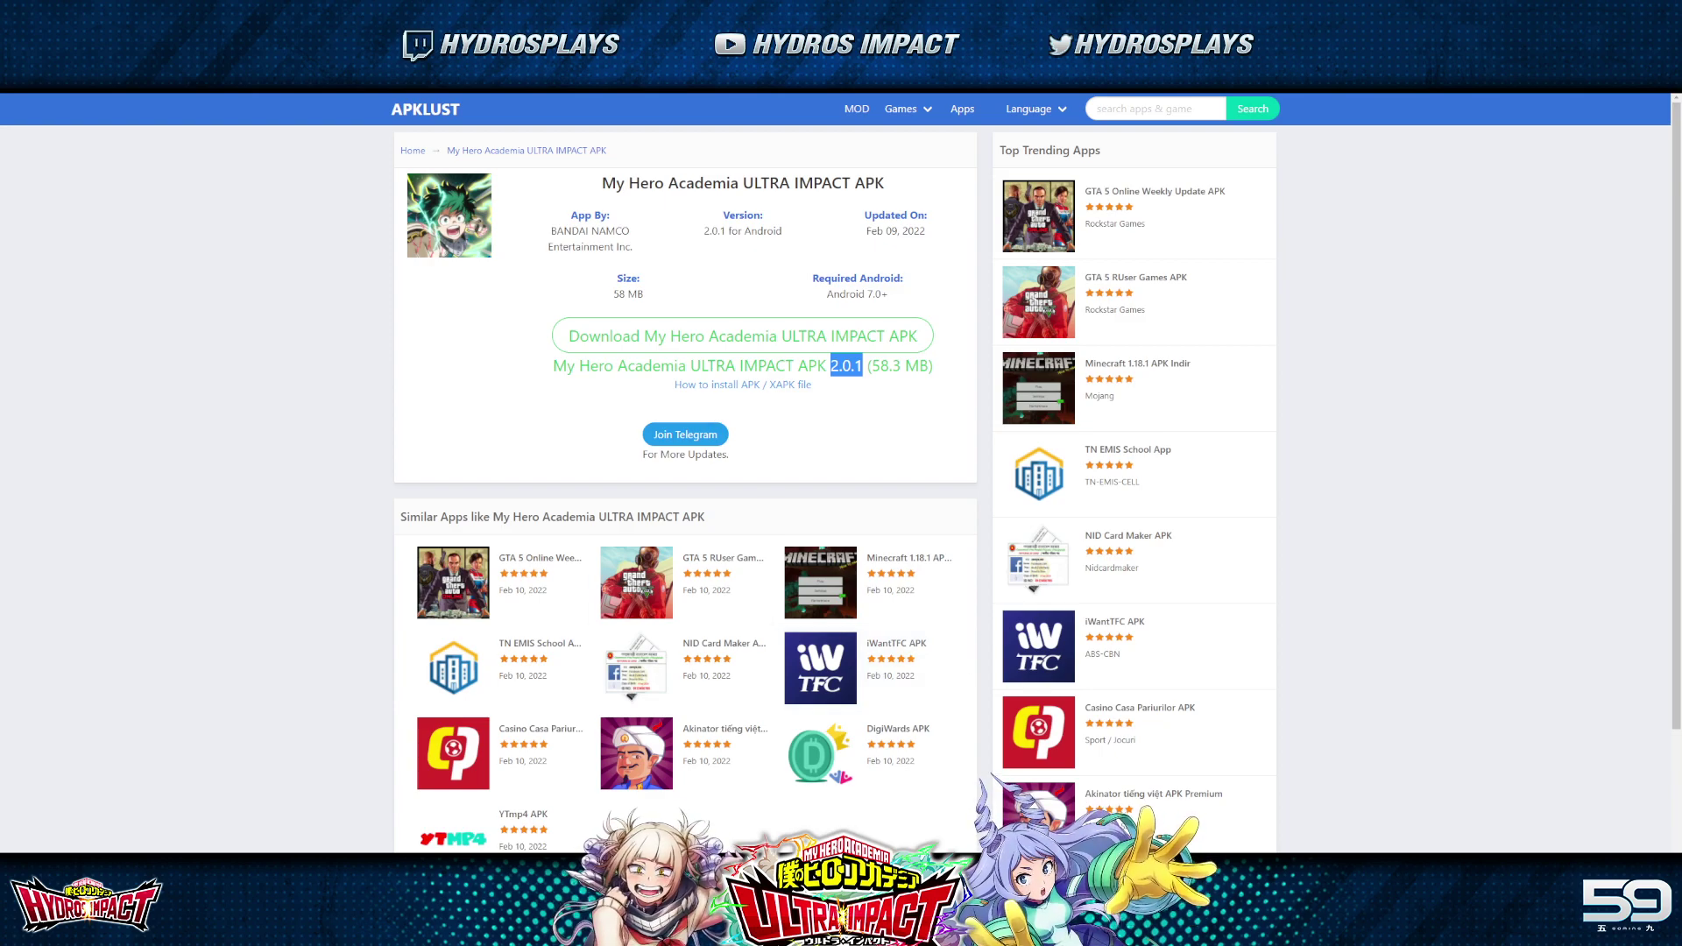
key(F11)
click(221, 339)
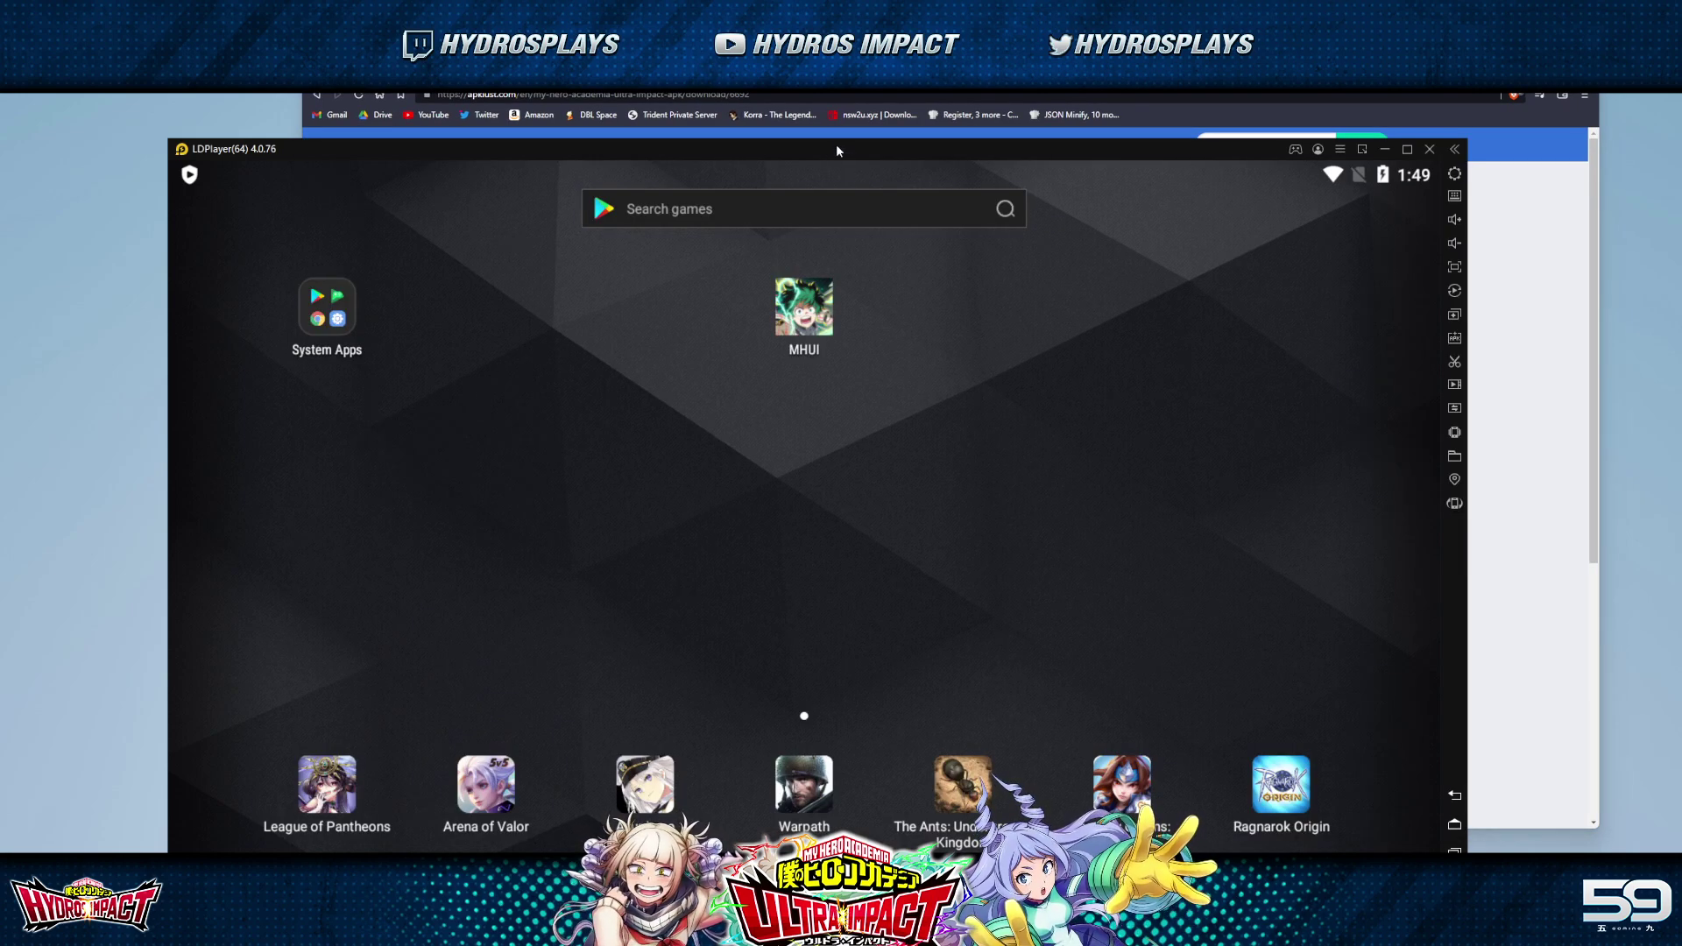
Maximize the LDPlayer window and launch MHUI to its Ver.2.0.1 title screen
drag(834, 147, 807, 131)
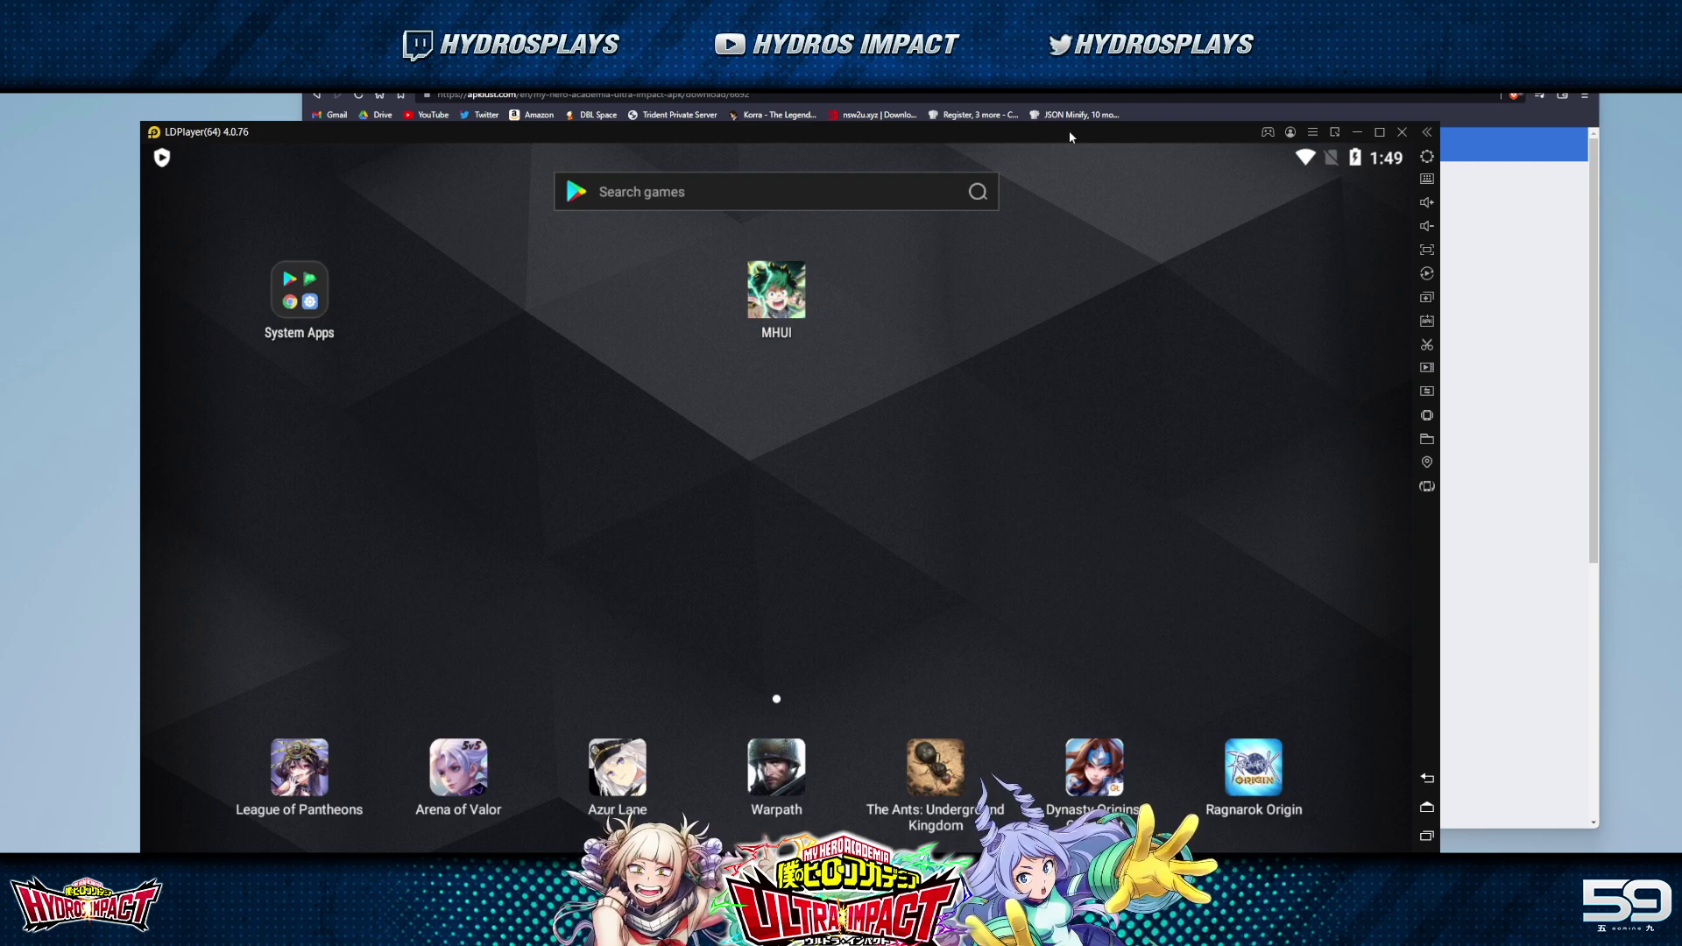
drag(1070, 137, 1086, 147)
double_click(1139, 87)
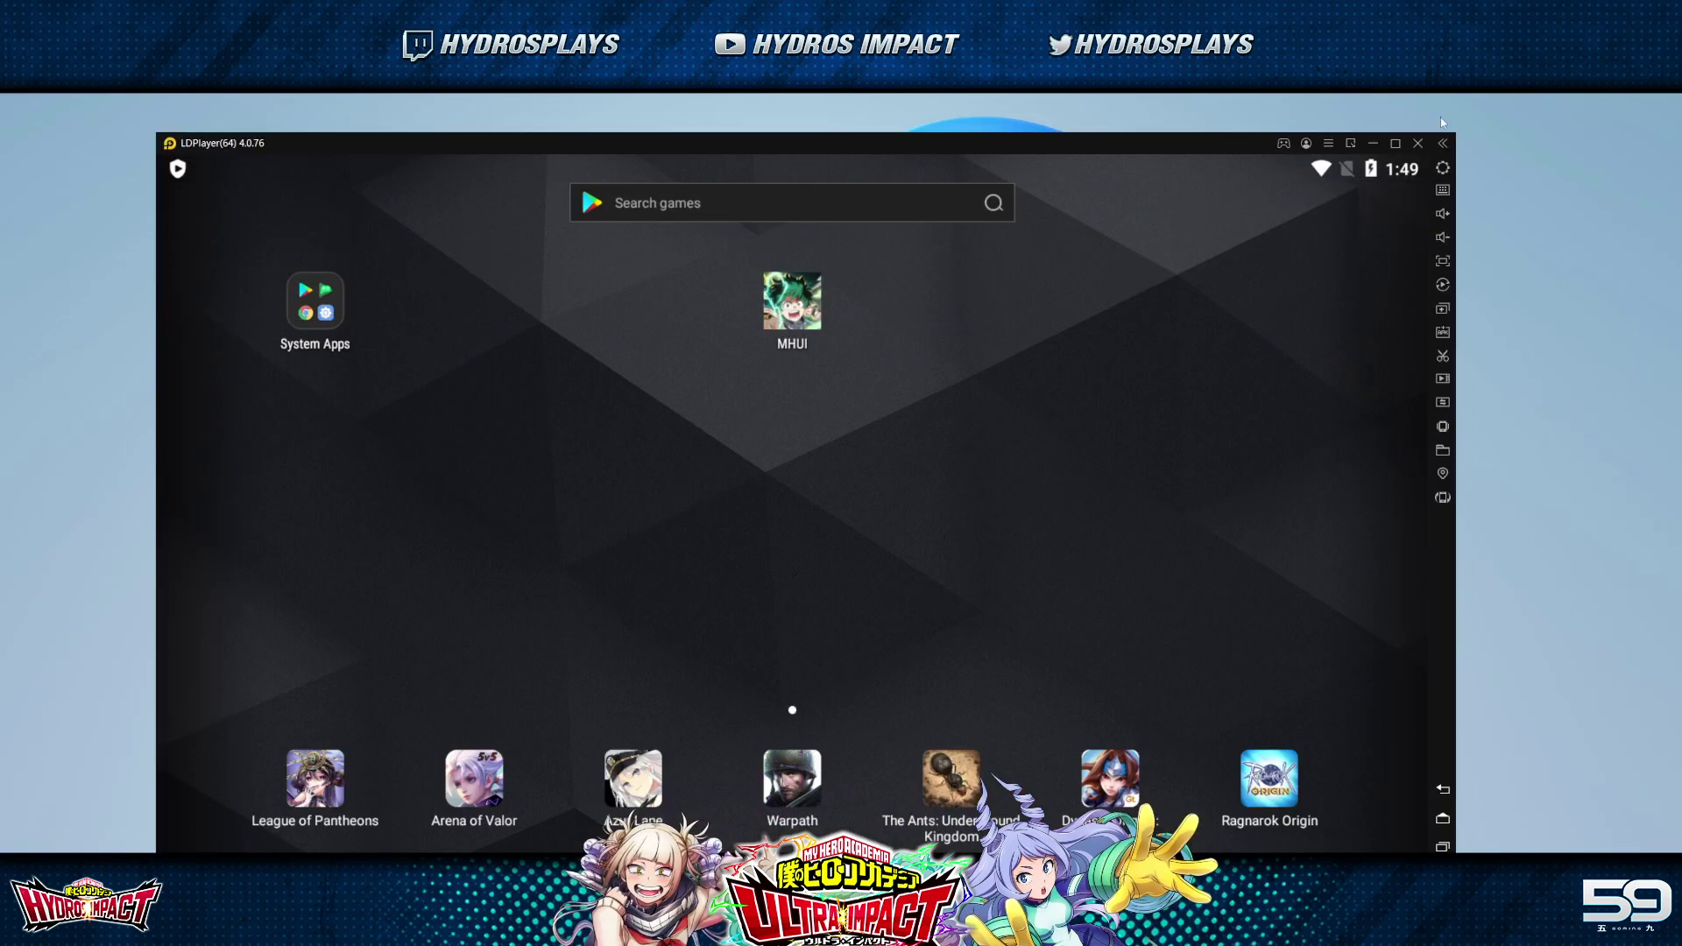
click(1395, 143)
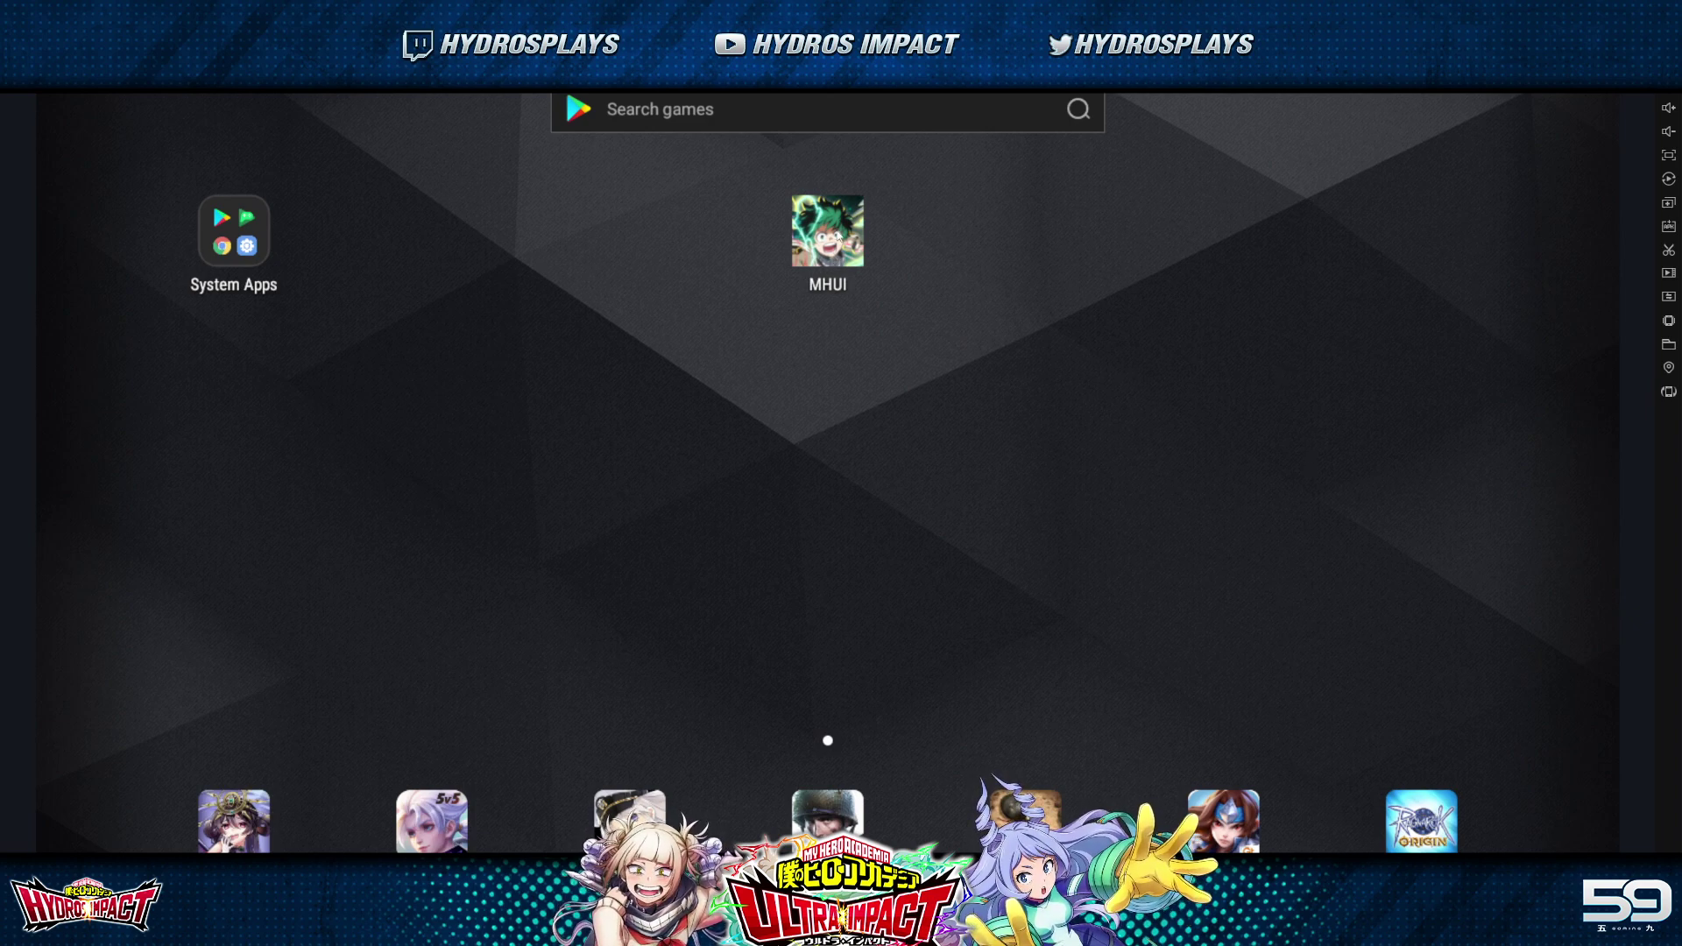
click(832, 233)
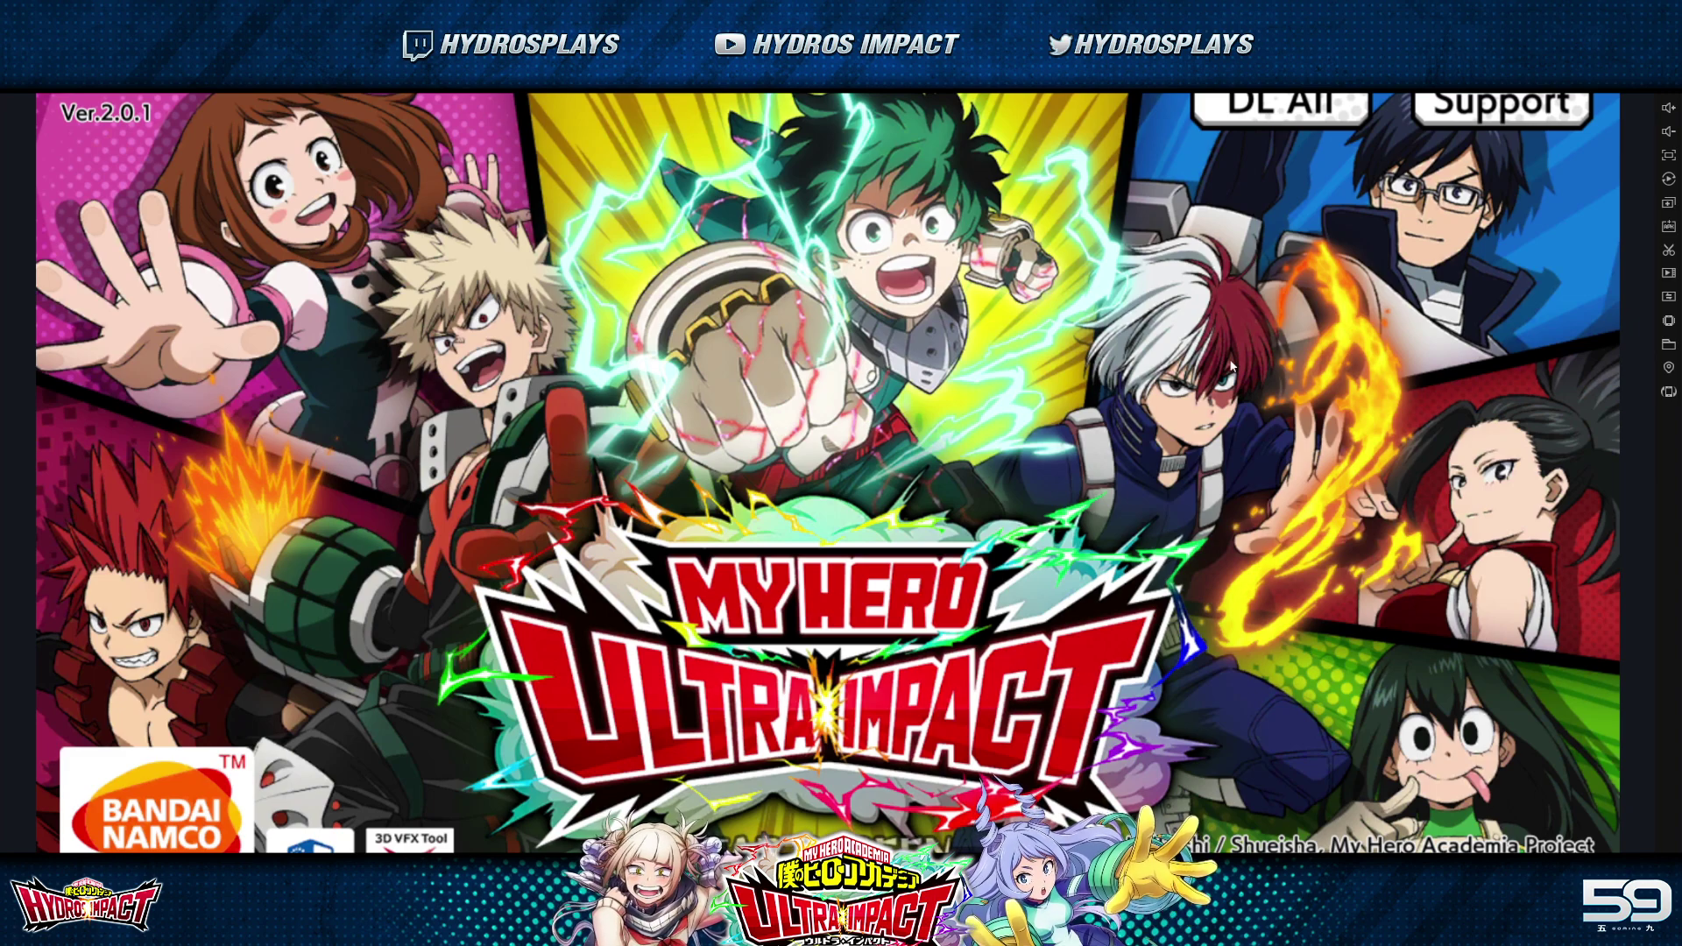
Start the game from the title screen, visit Quests, and return to the home screen
click(840, 588)
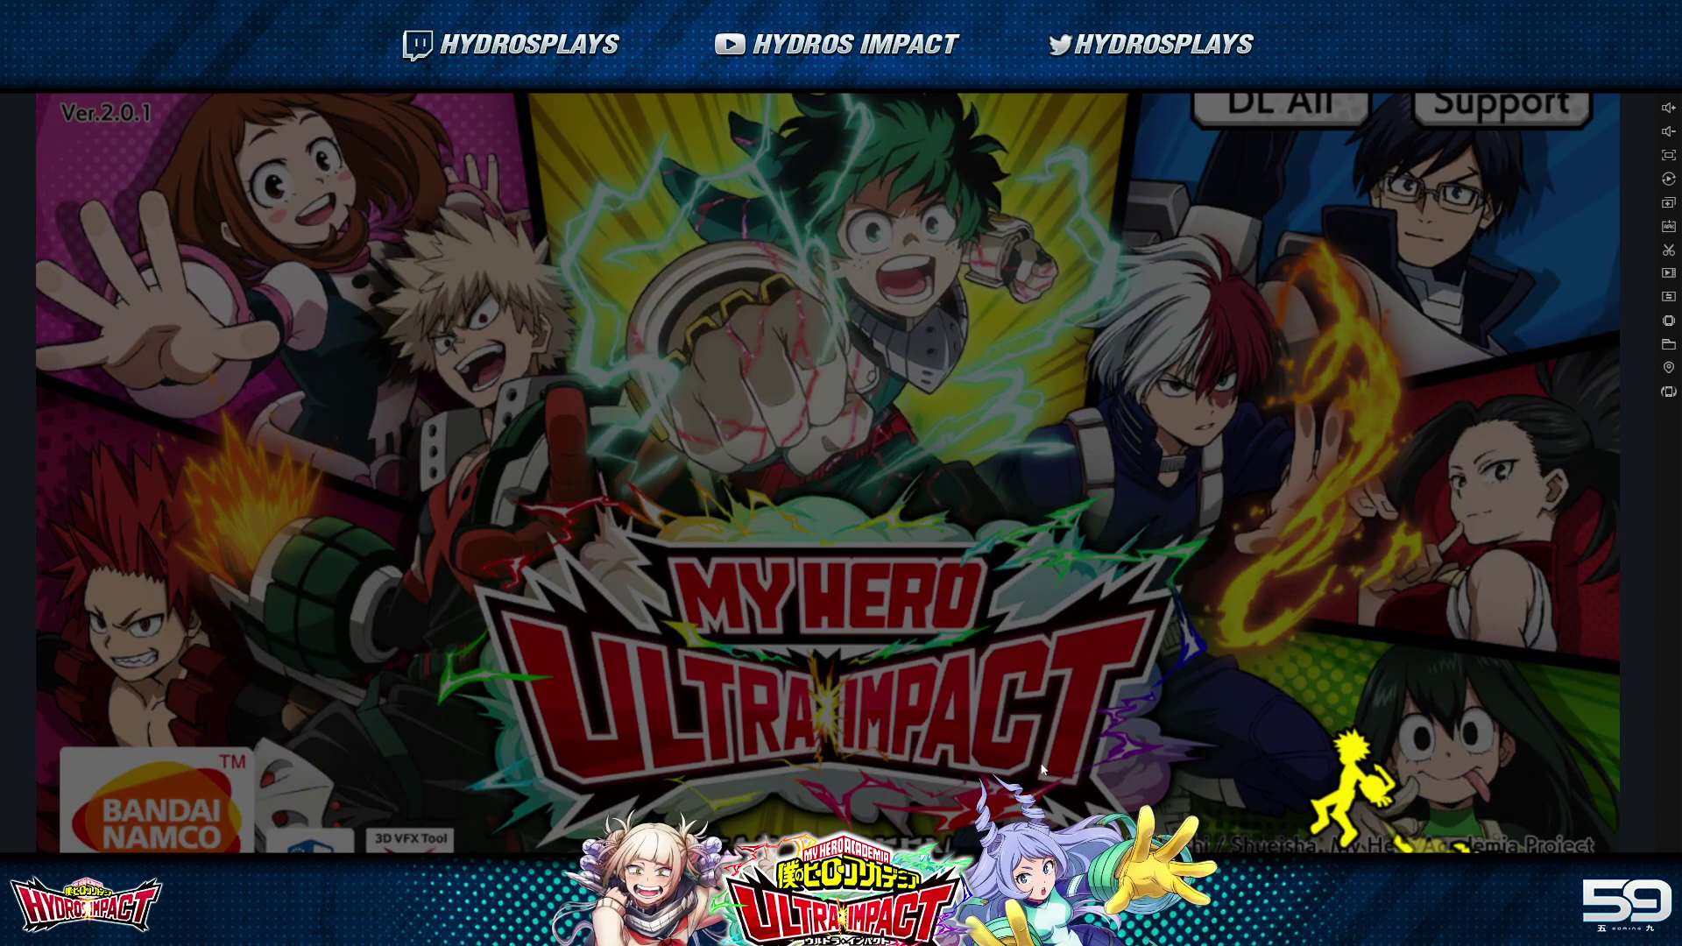
key(F11)
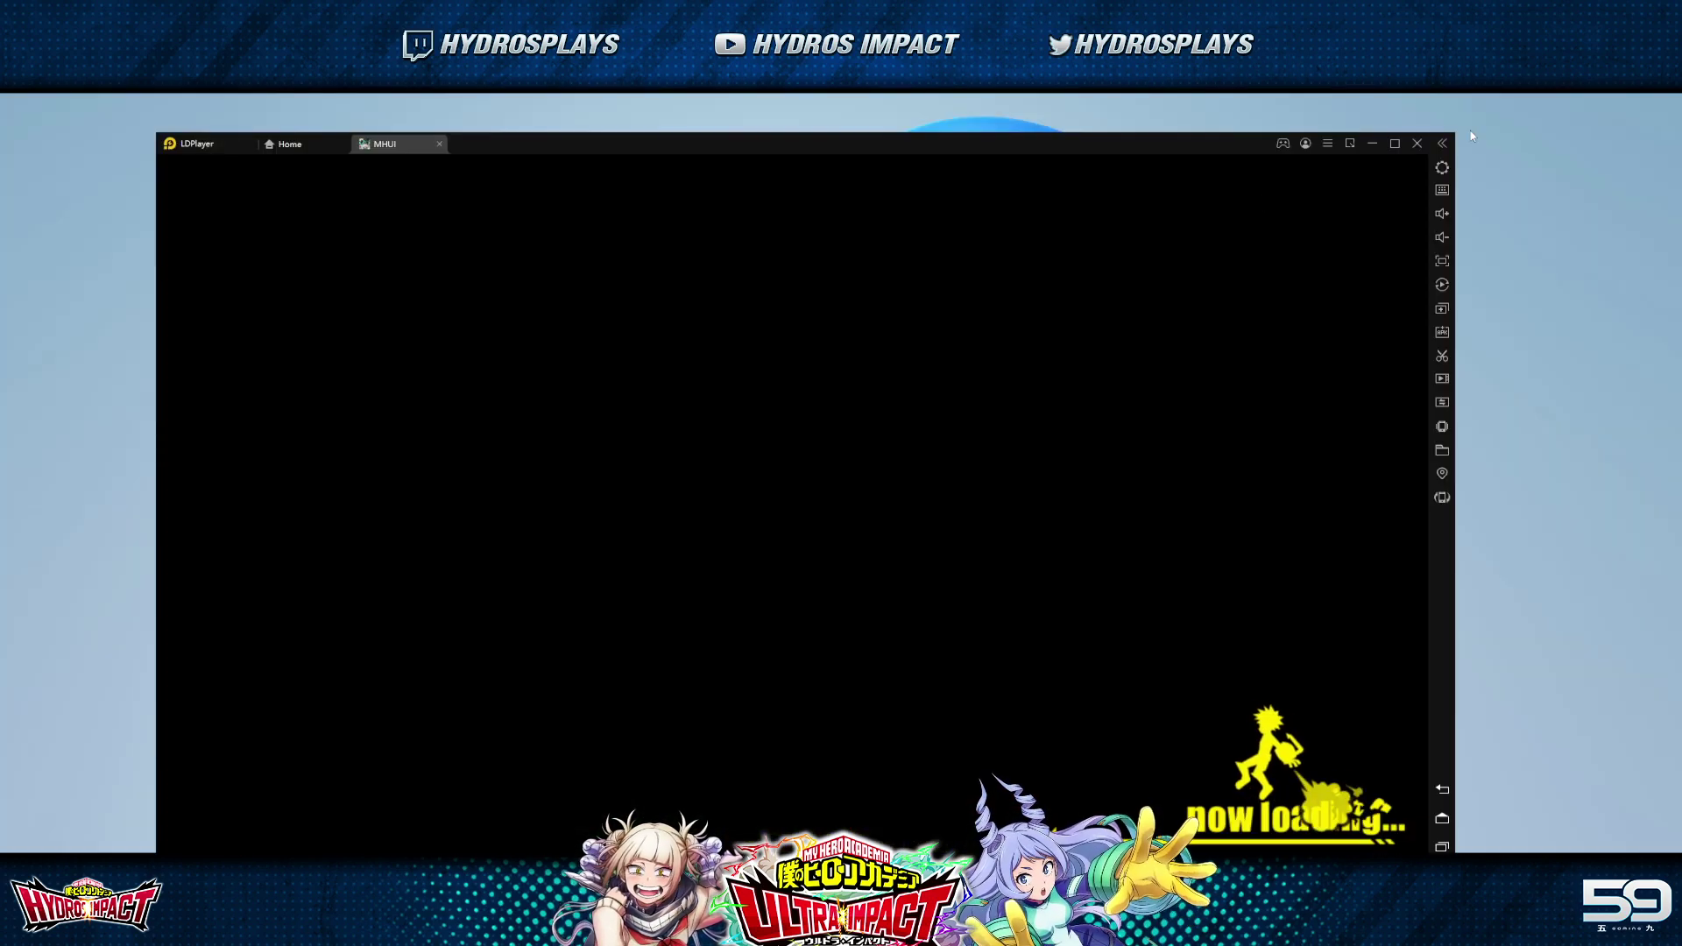
drag(1137, 103, 1128, 117)
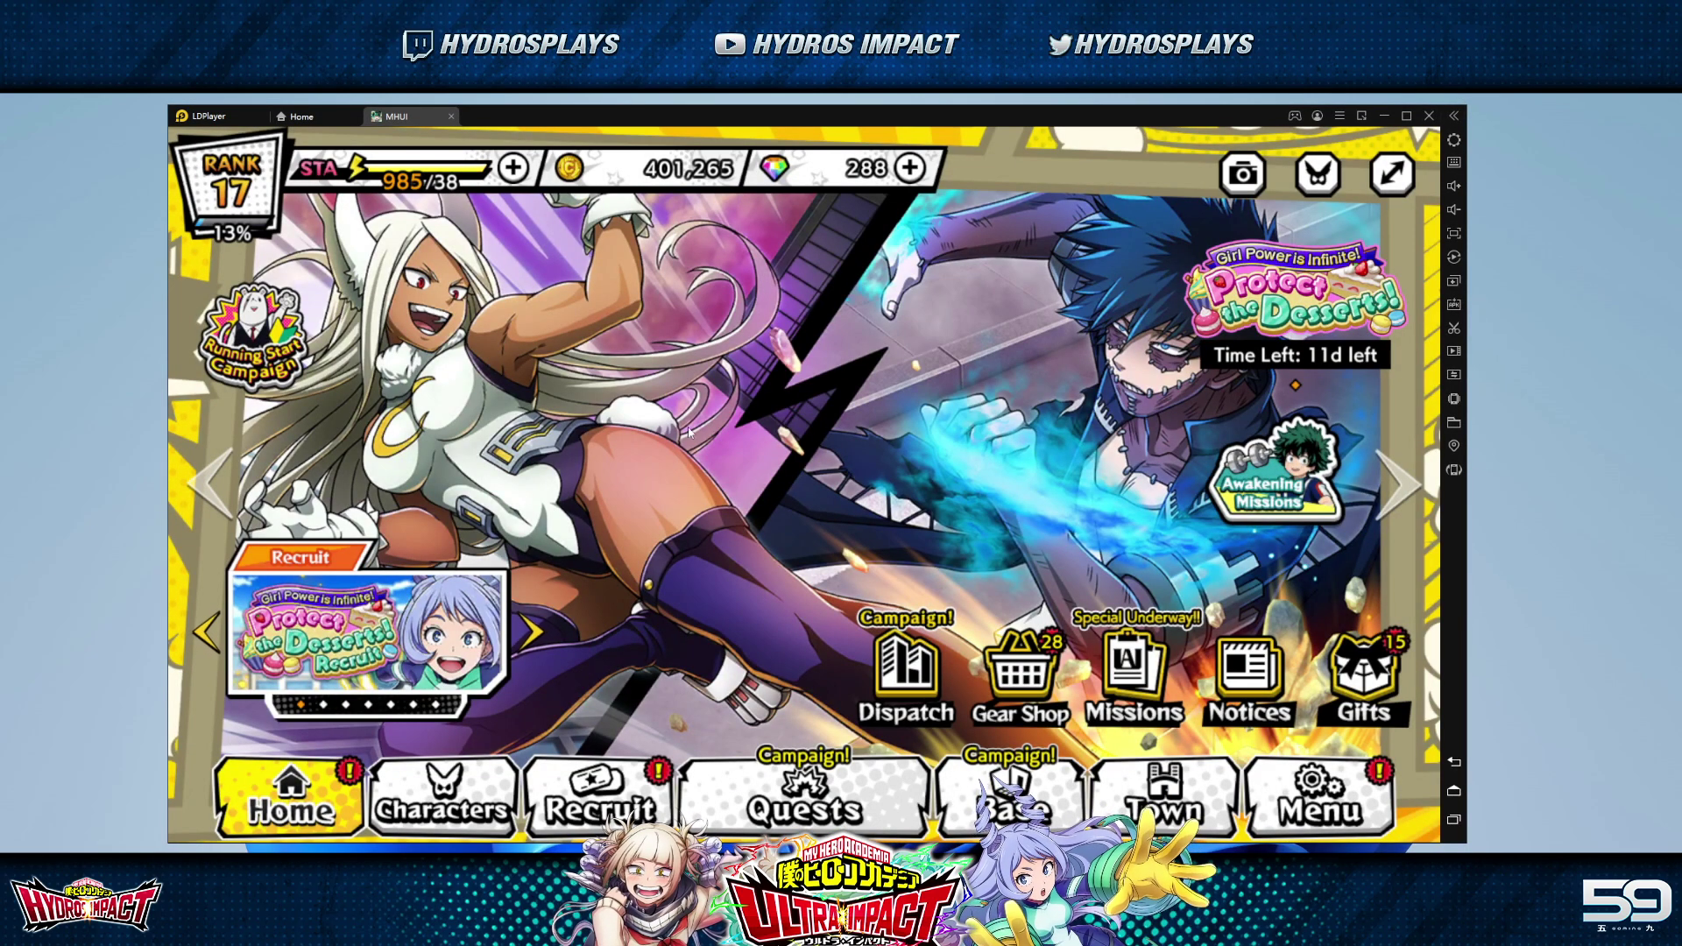
click(800, 806)
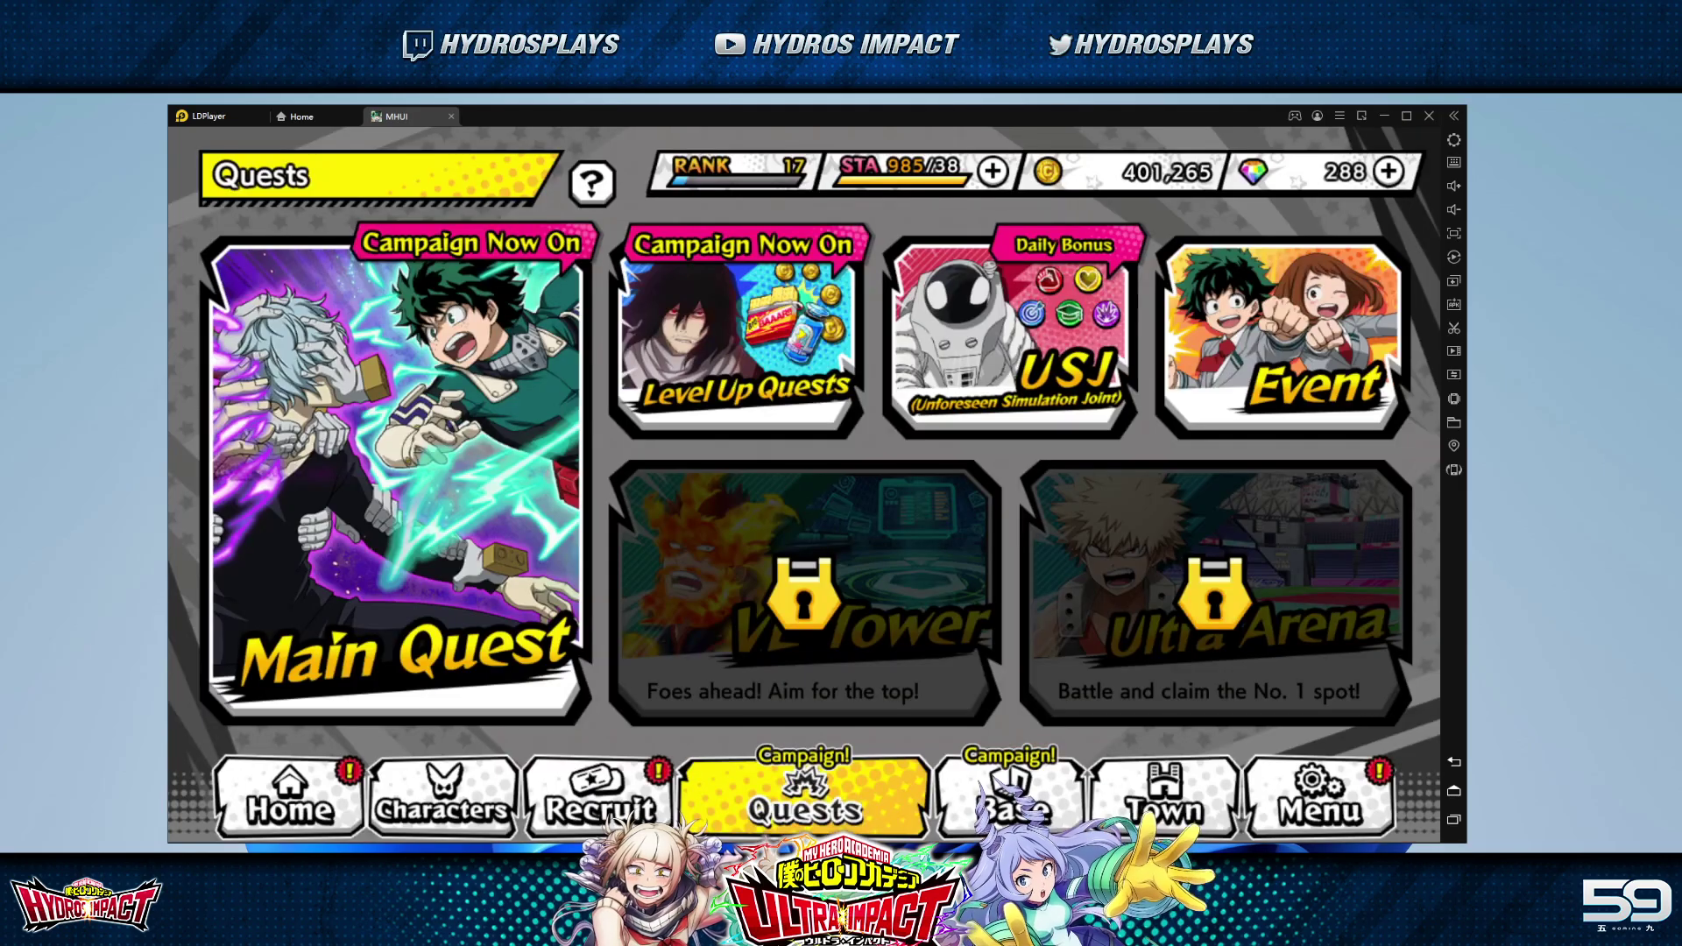
click(336, 797)
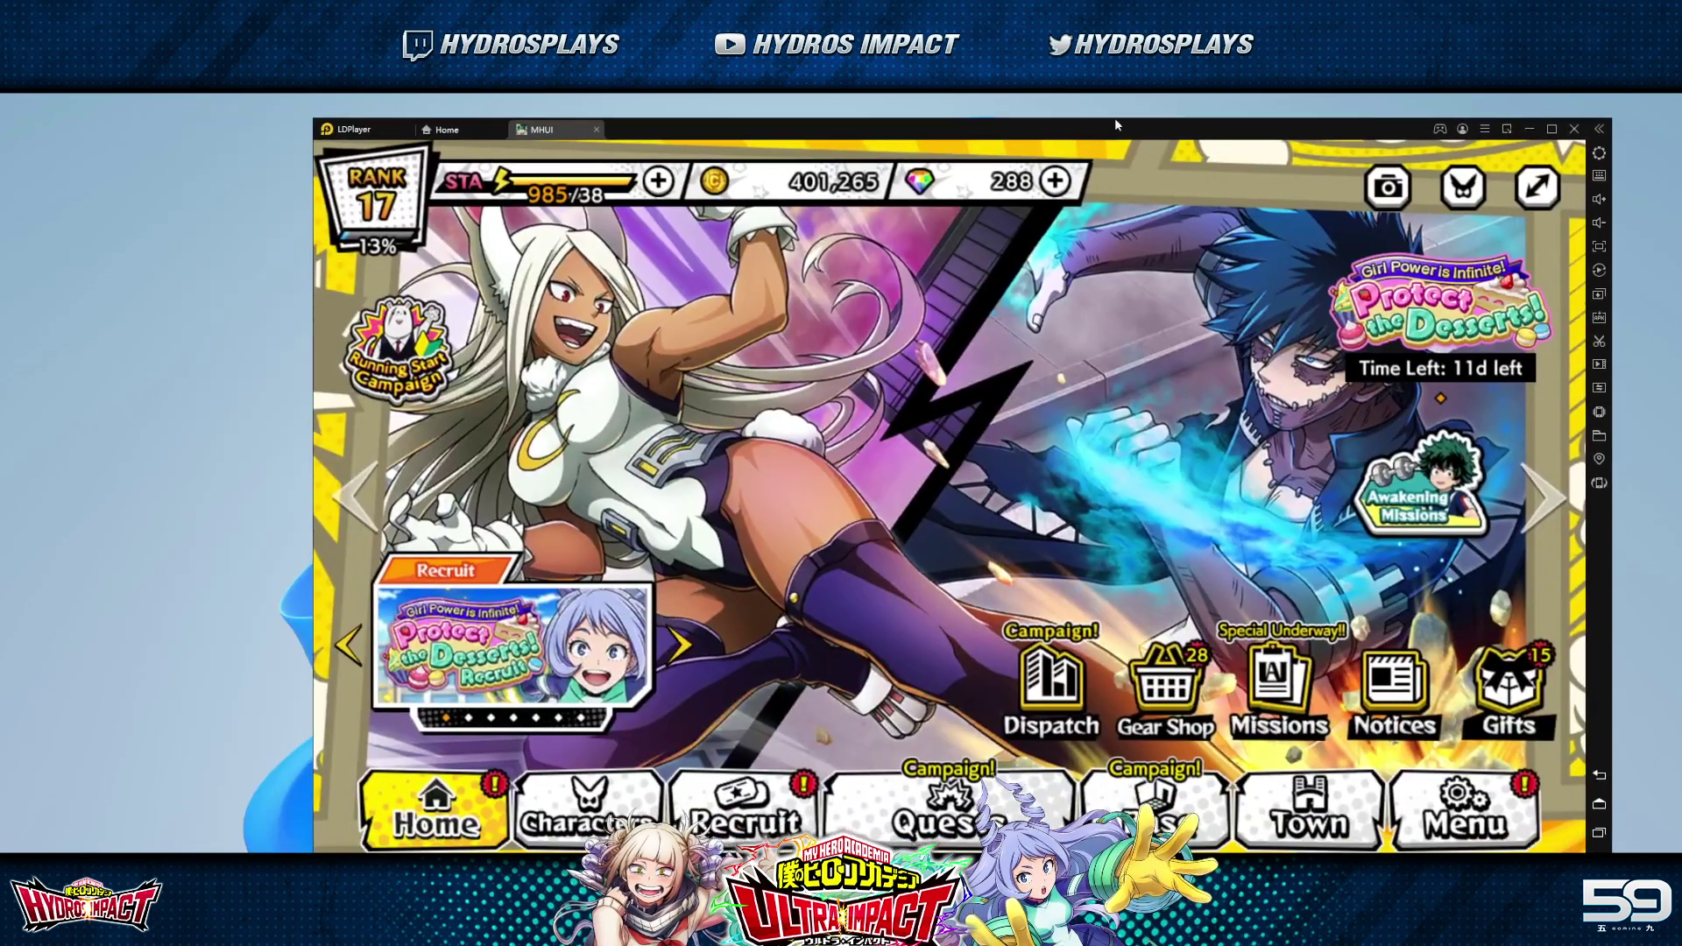
mouse_move(1008, 122)
mouse_down()
mouse_move(995, 190)
mouse_move(1006, 106)
mouse_up()
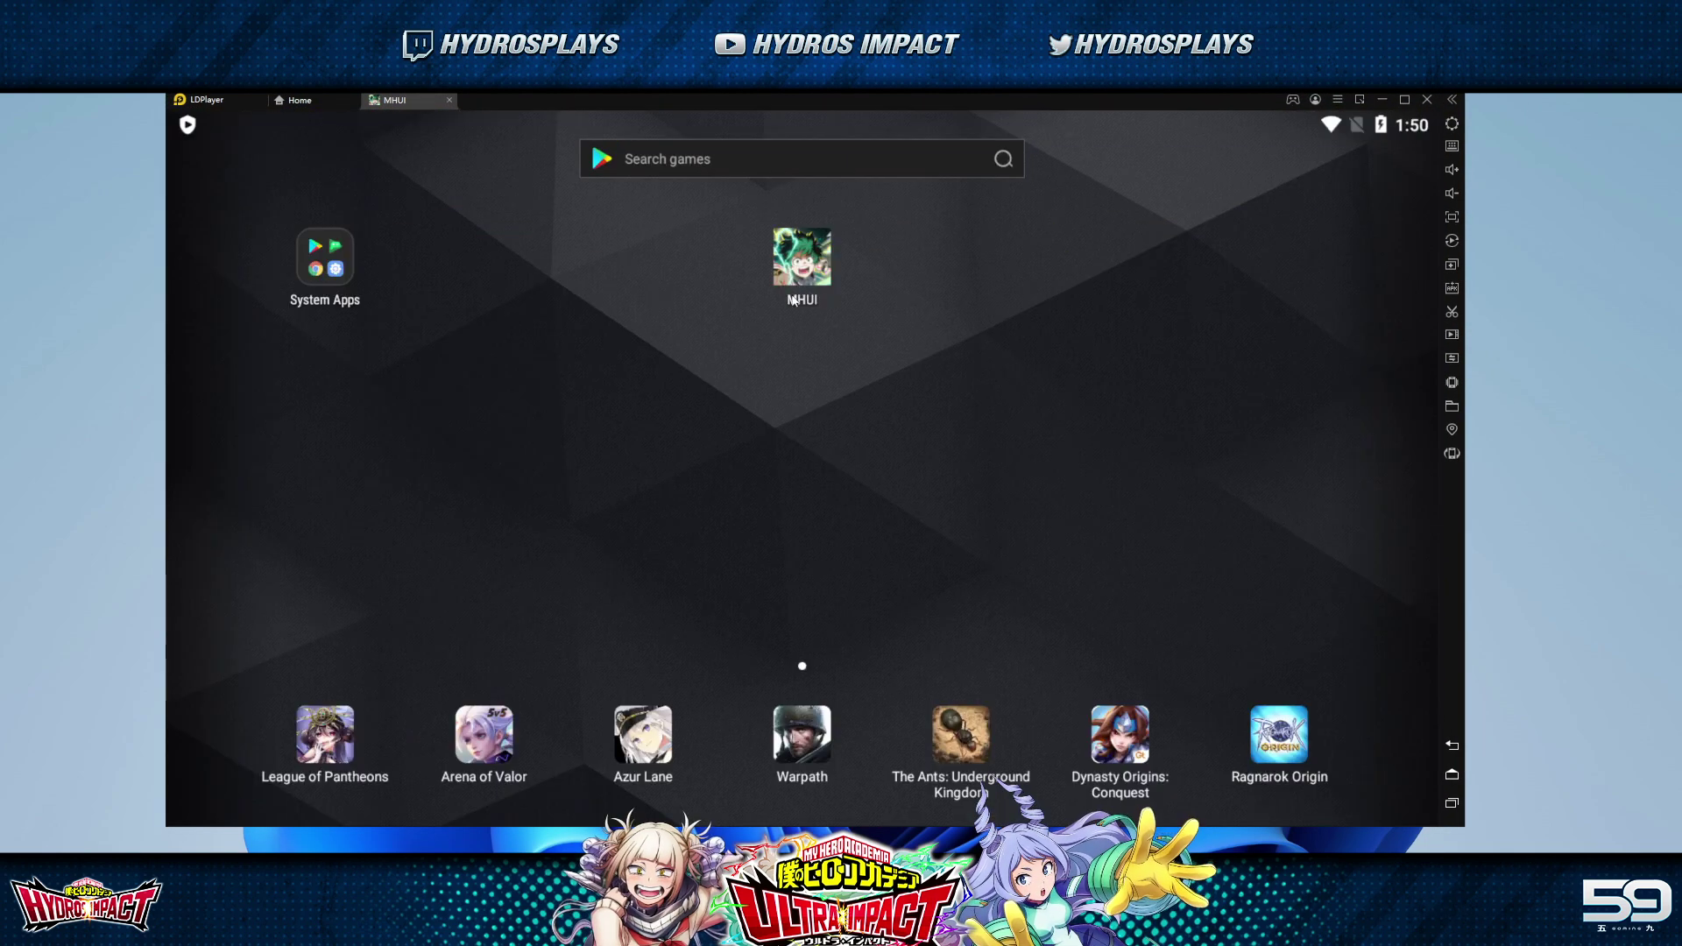
click(793, 300)
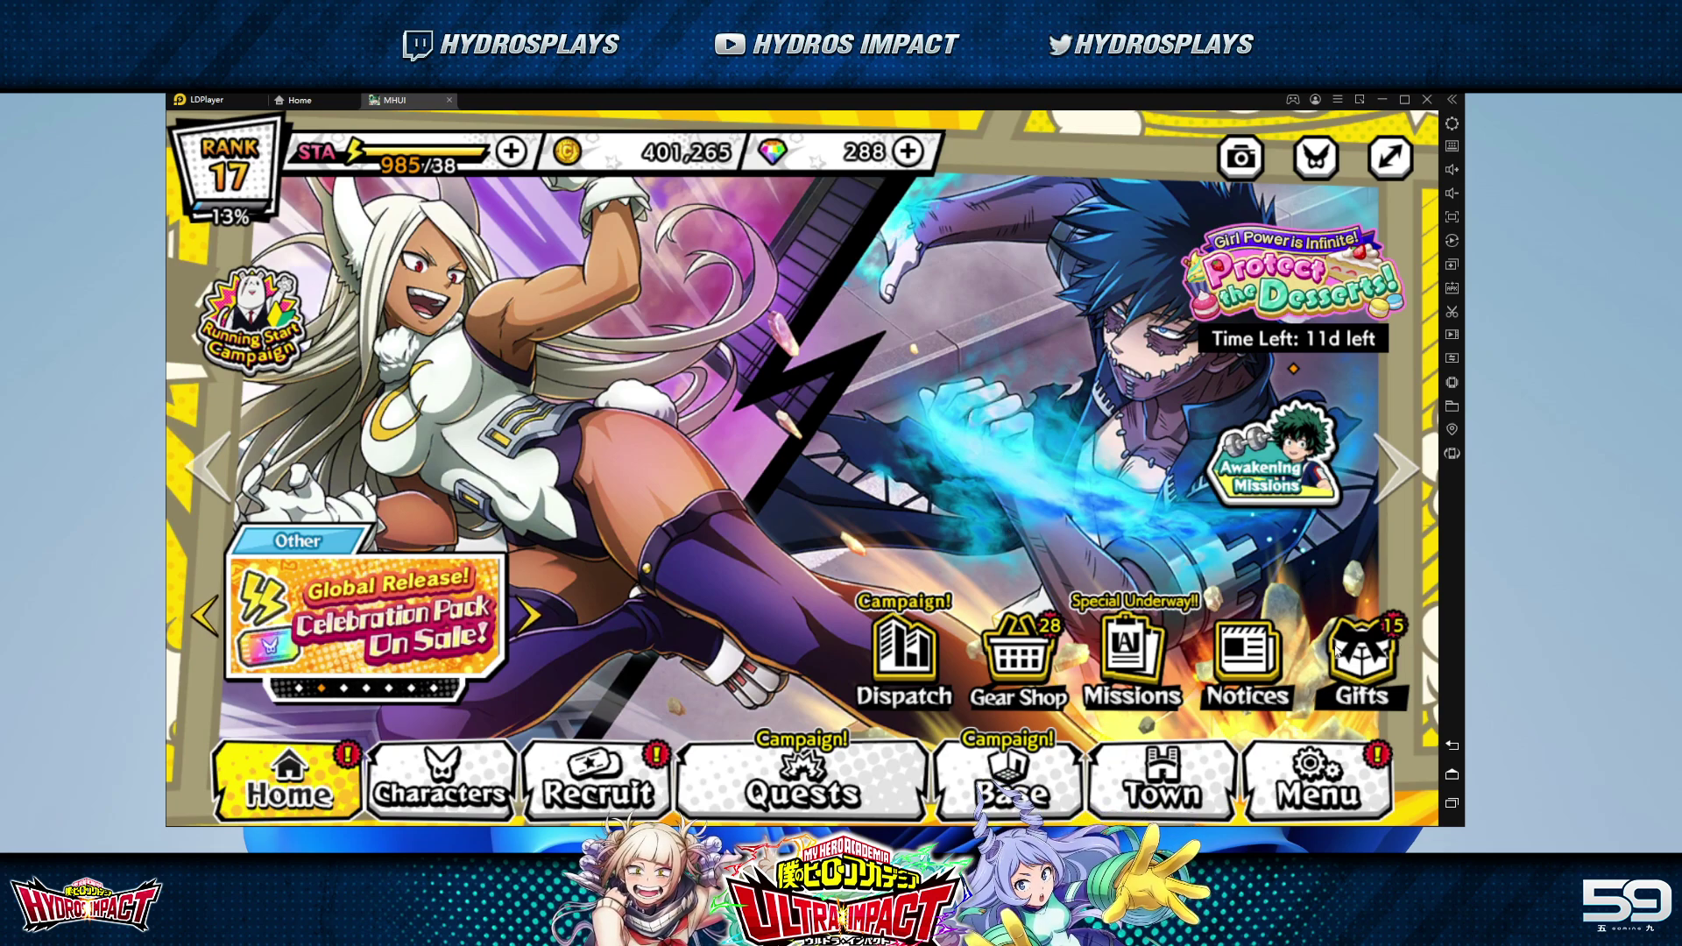
Do a single 50-gem recruit, start its animation, and bring up LDPlayer settings
click(627, 778)
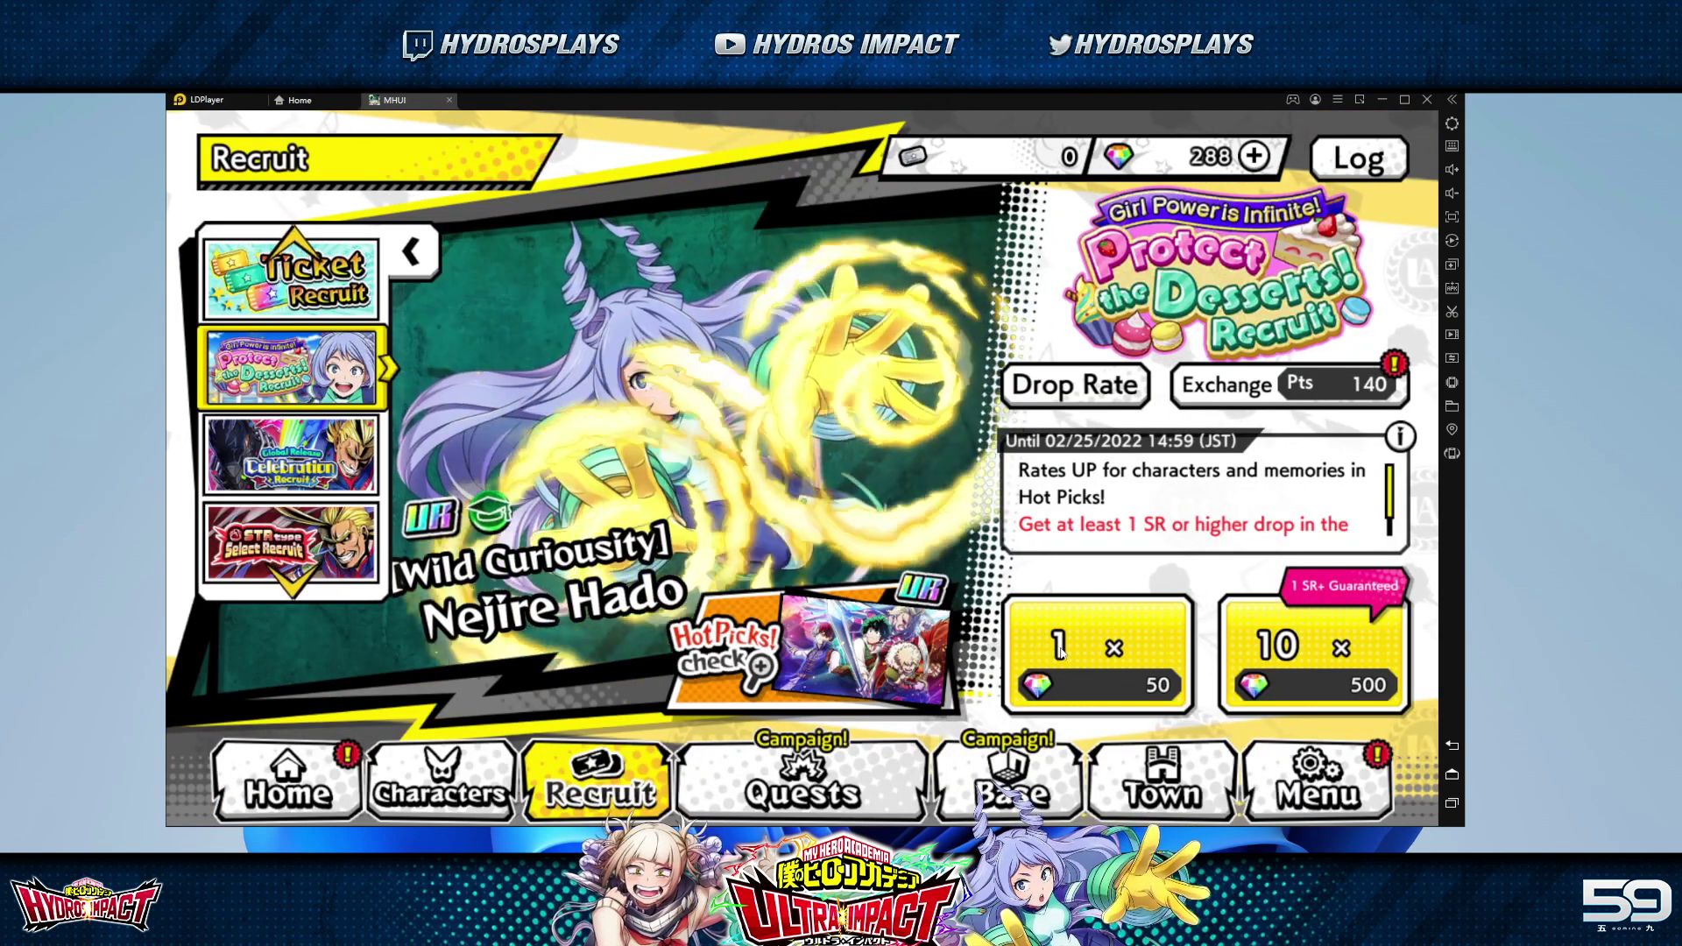
click(1098, 653)
click(907, 582)
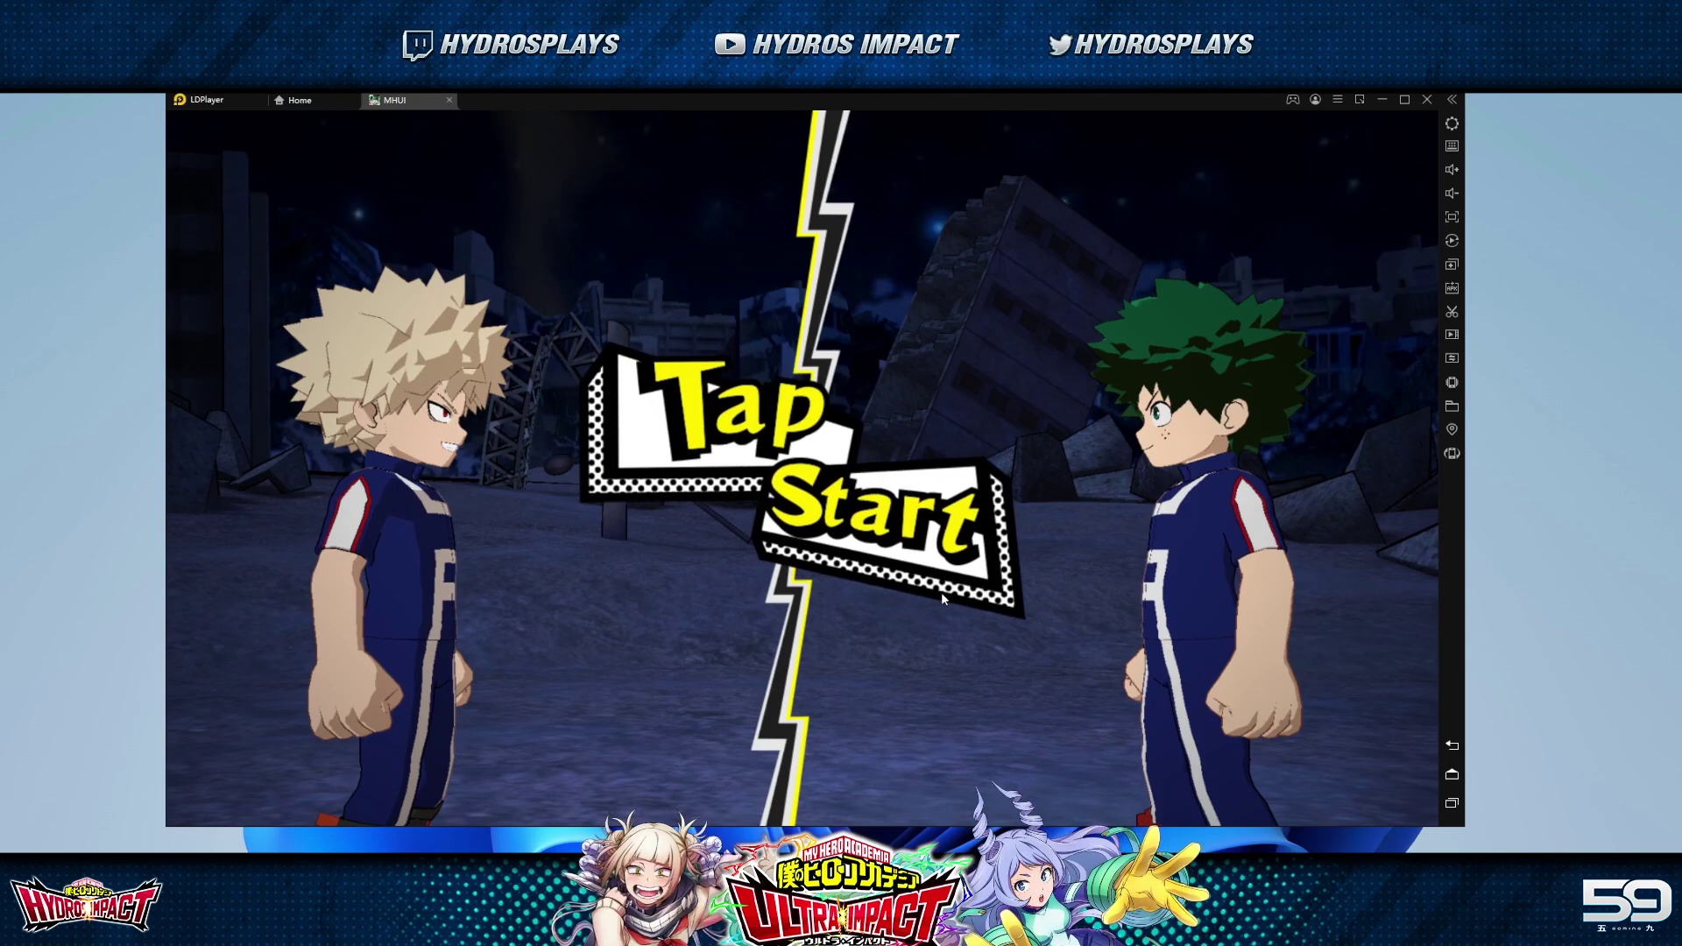
click(941, 592)
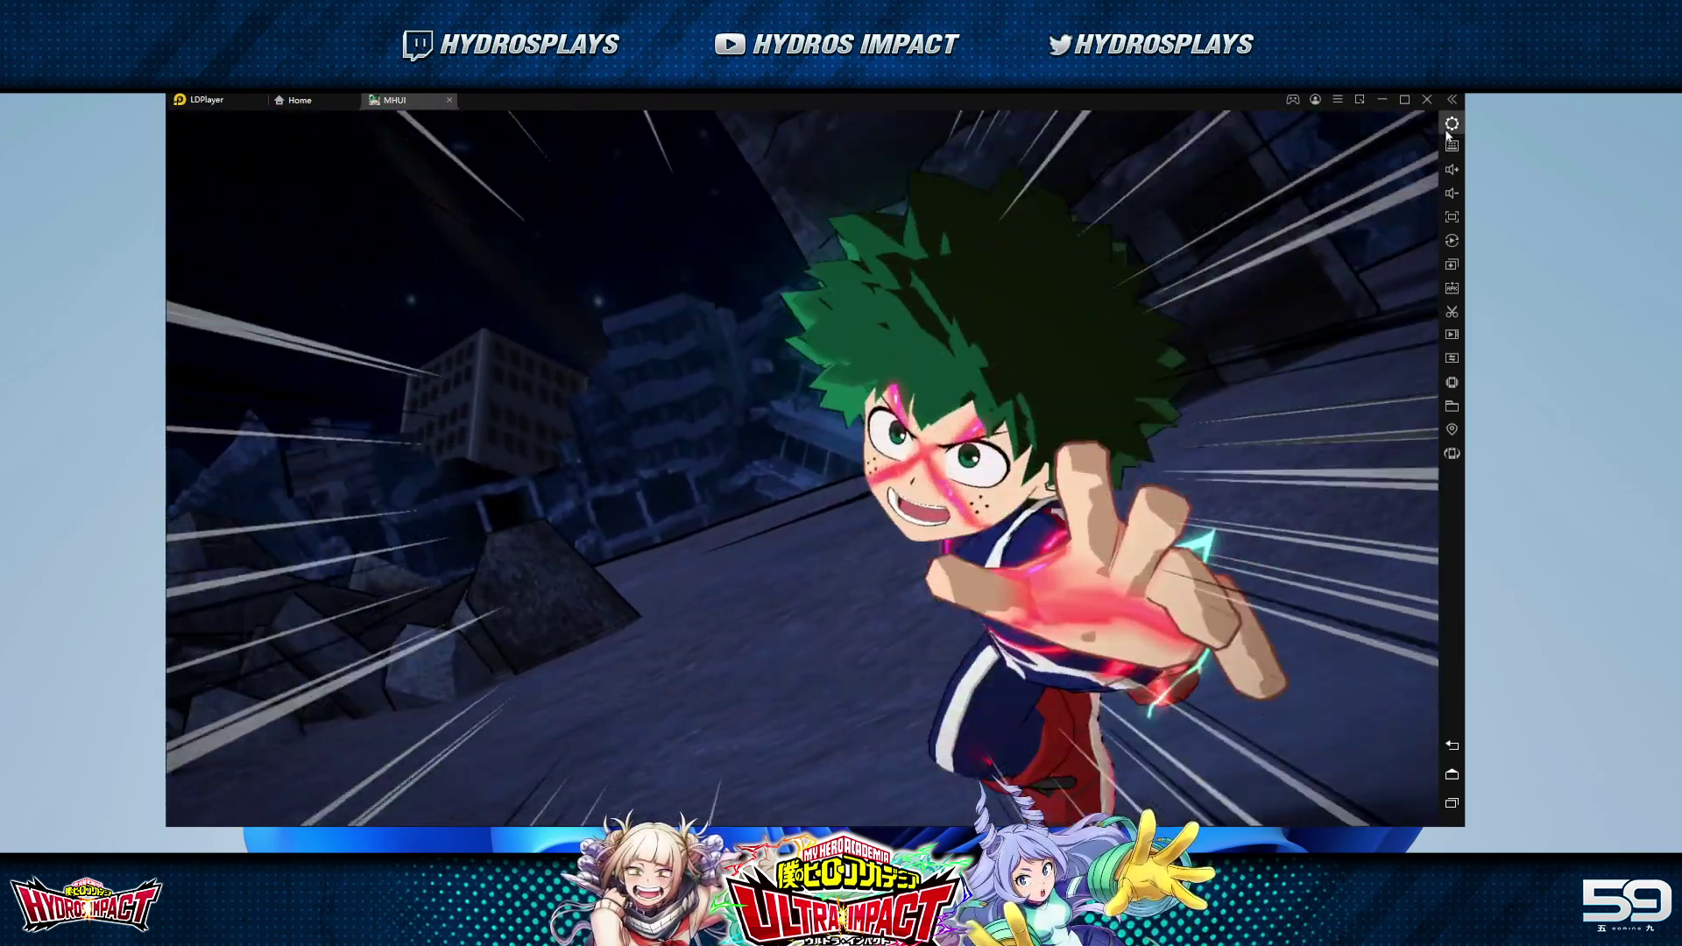
click(1449, 126)
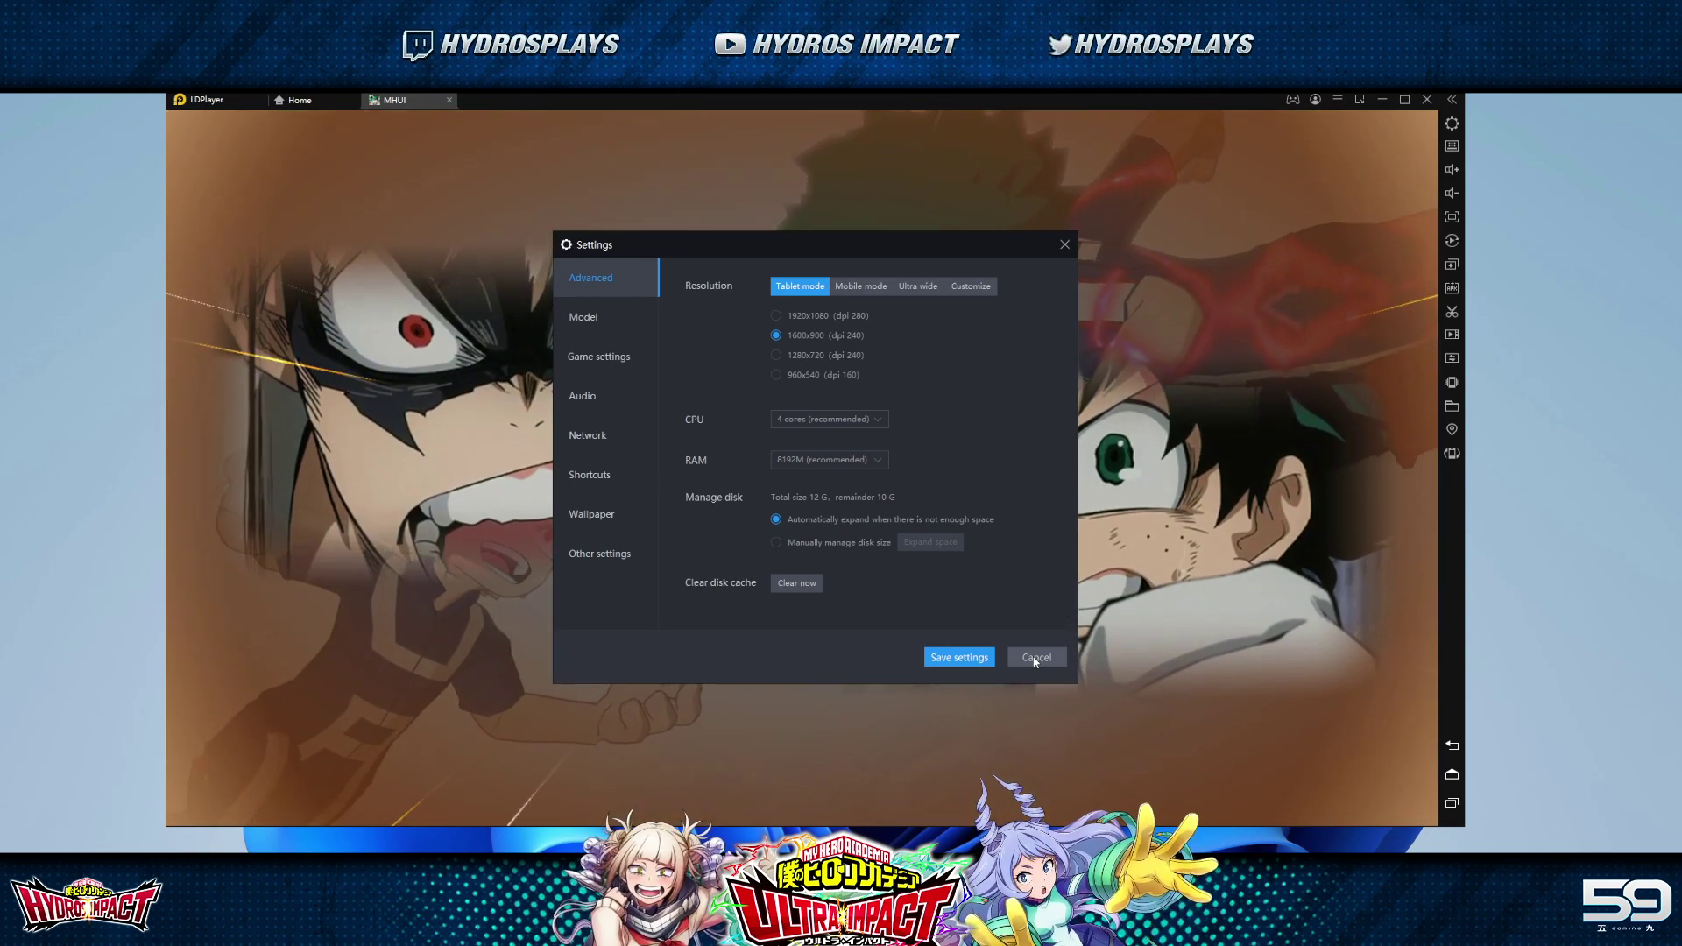
Cancel the LDPlayer Settings dialog without saving any changes
click(1036, 657)
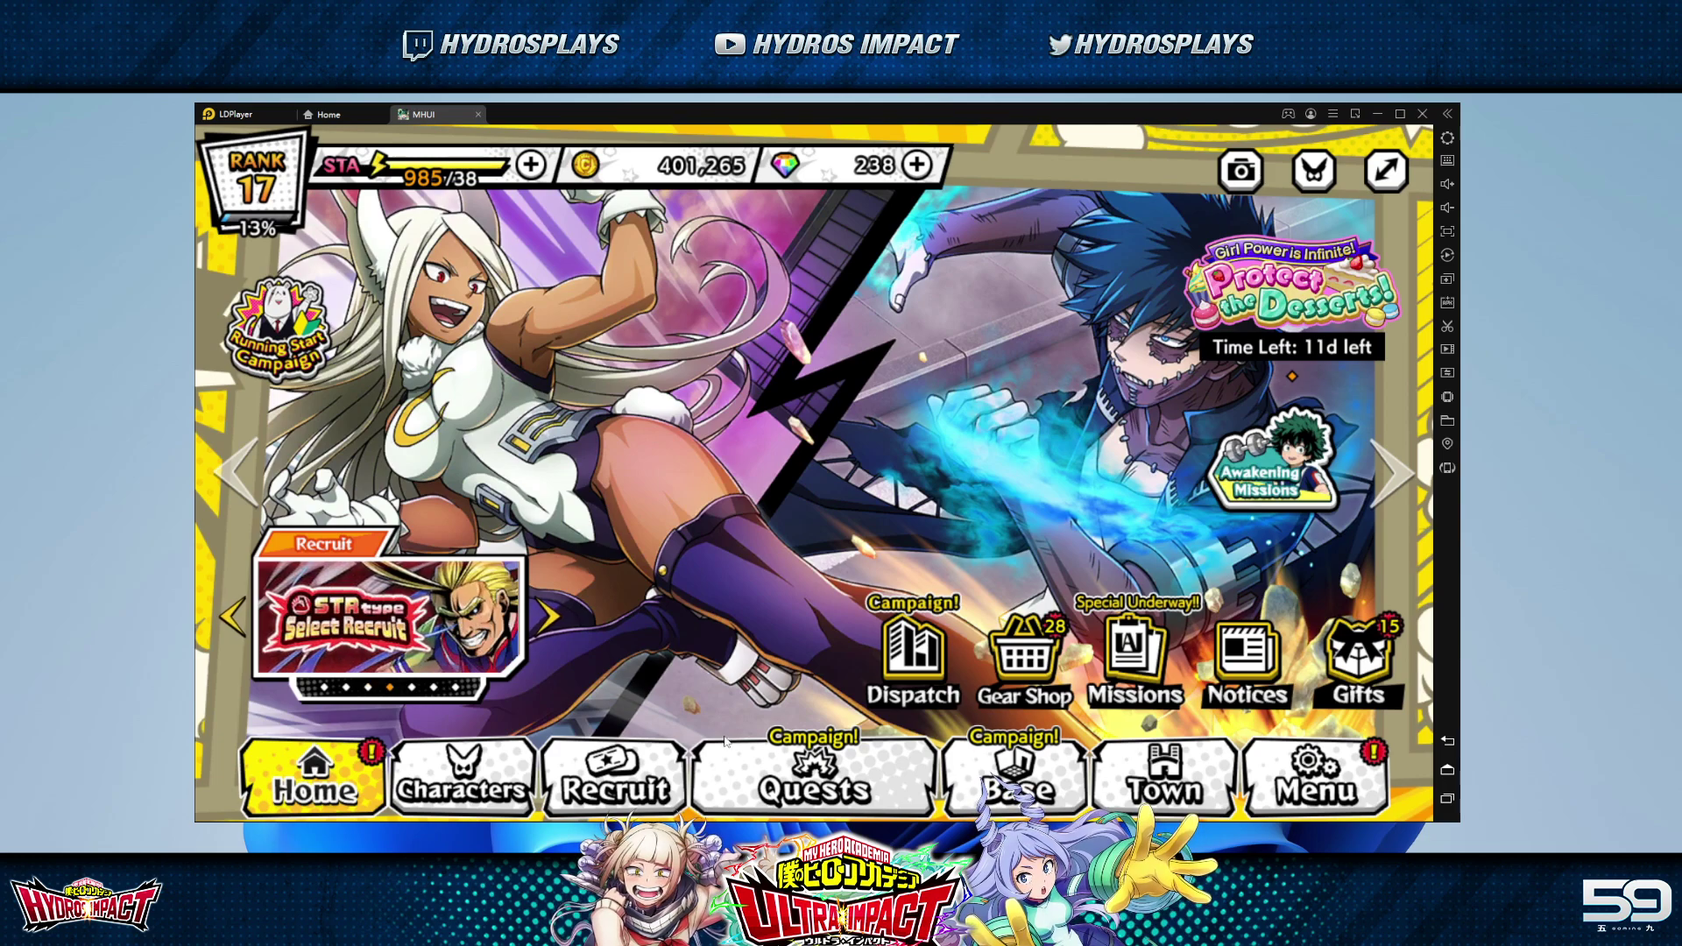
View the game's Recruit Log, close it, and return to the home screen
click(1261, 442)
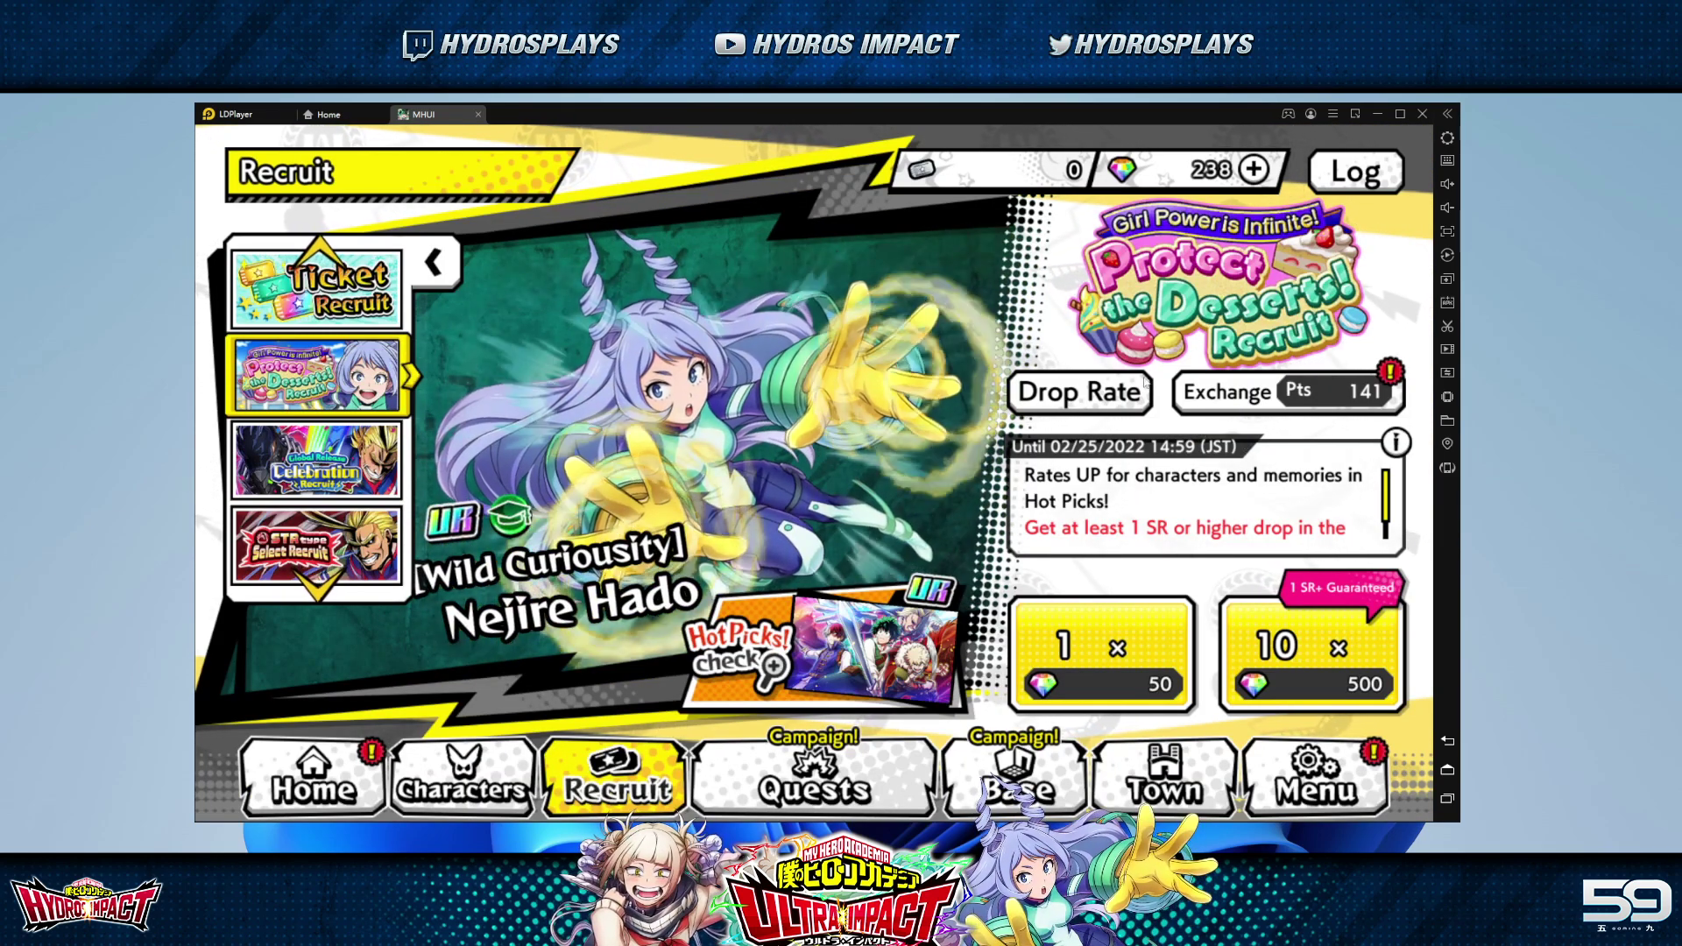
click(1348, 179)
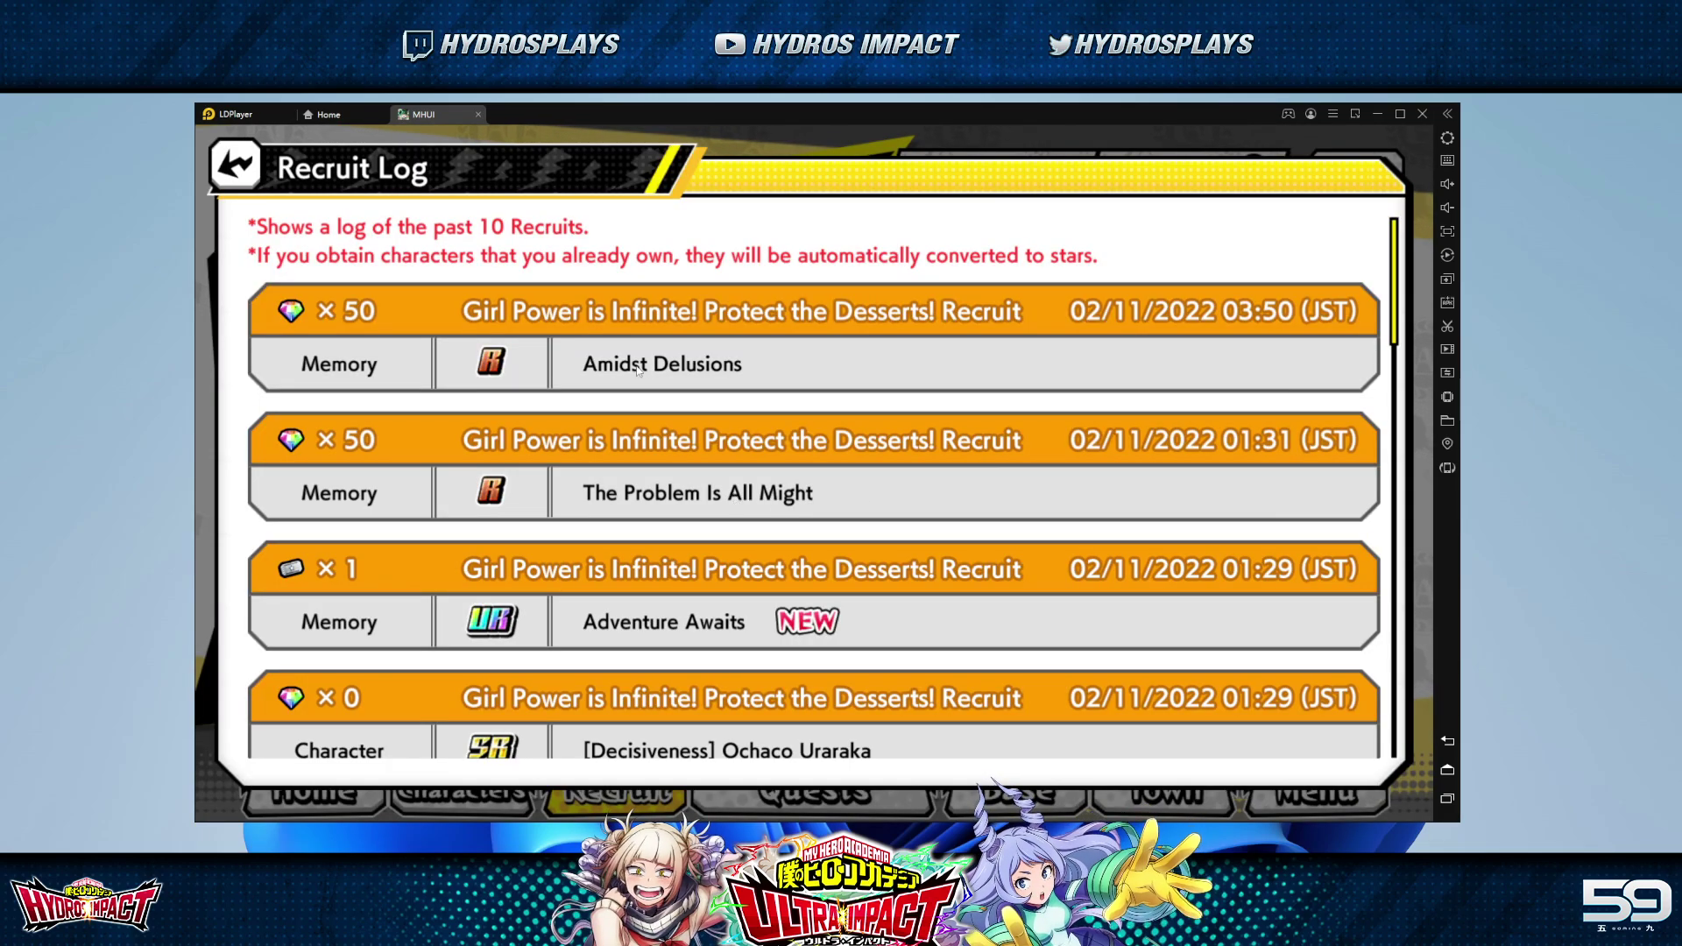
click(556, 360)
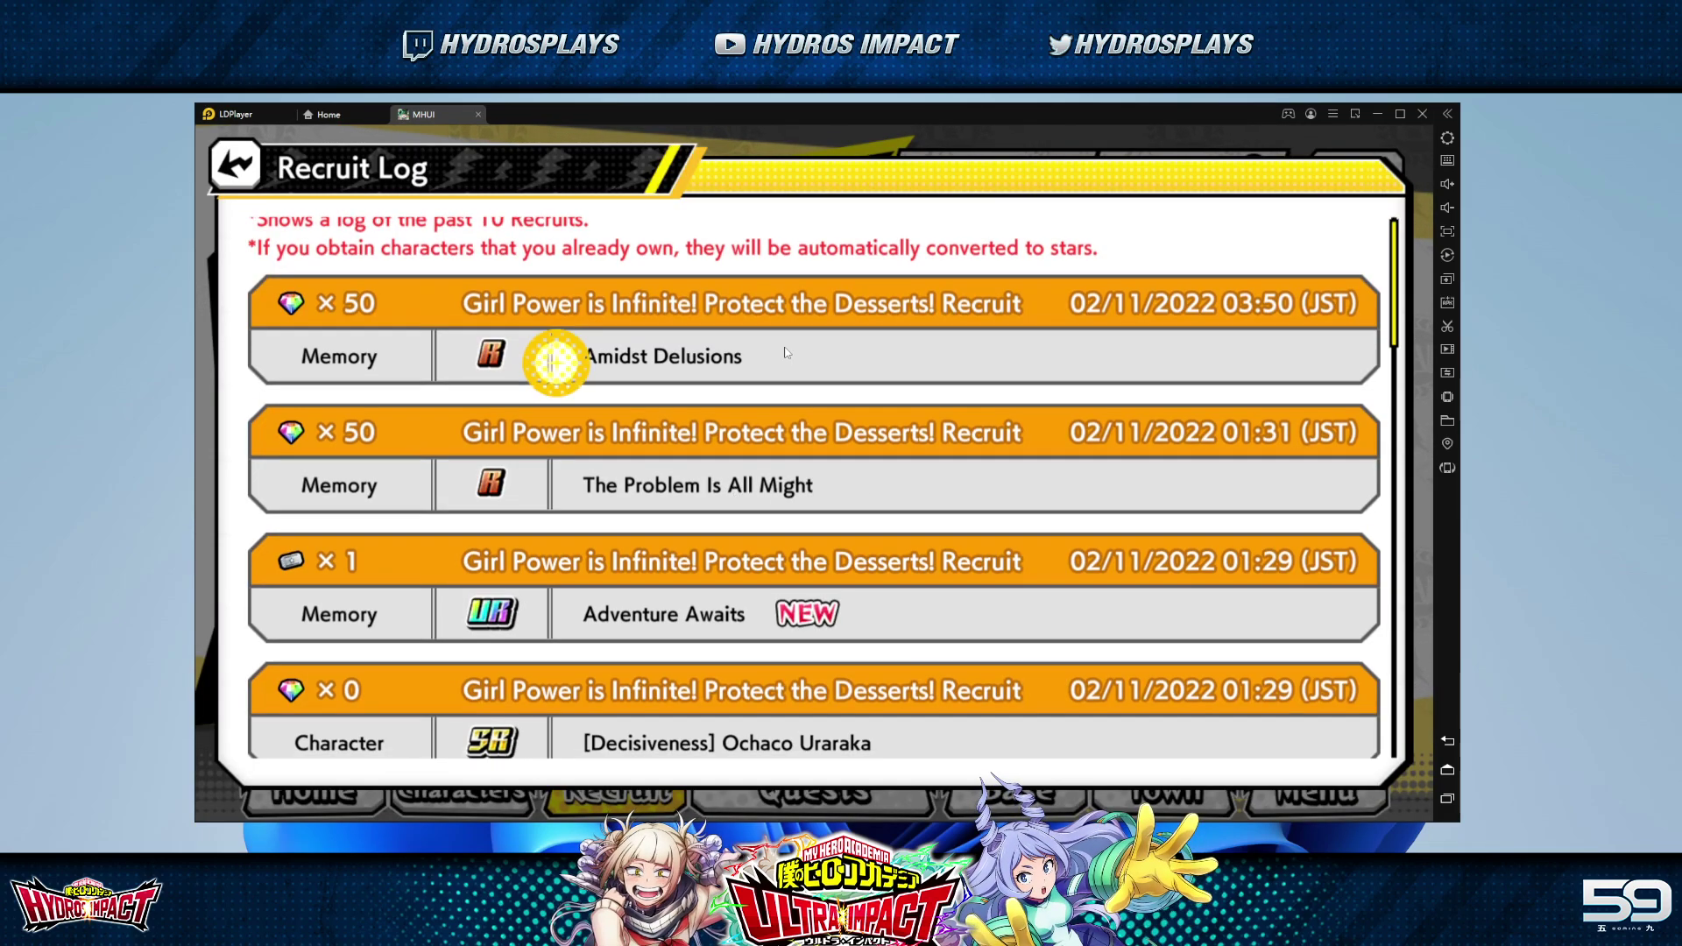
key(Escape)
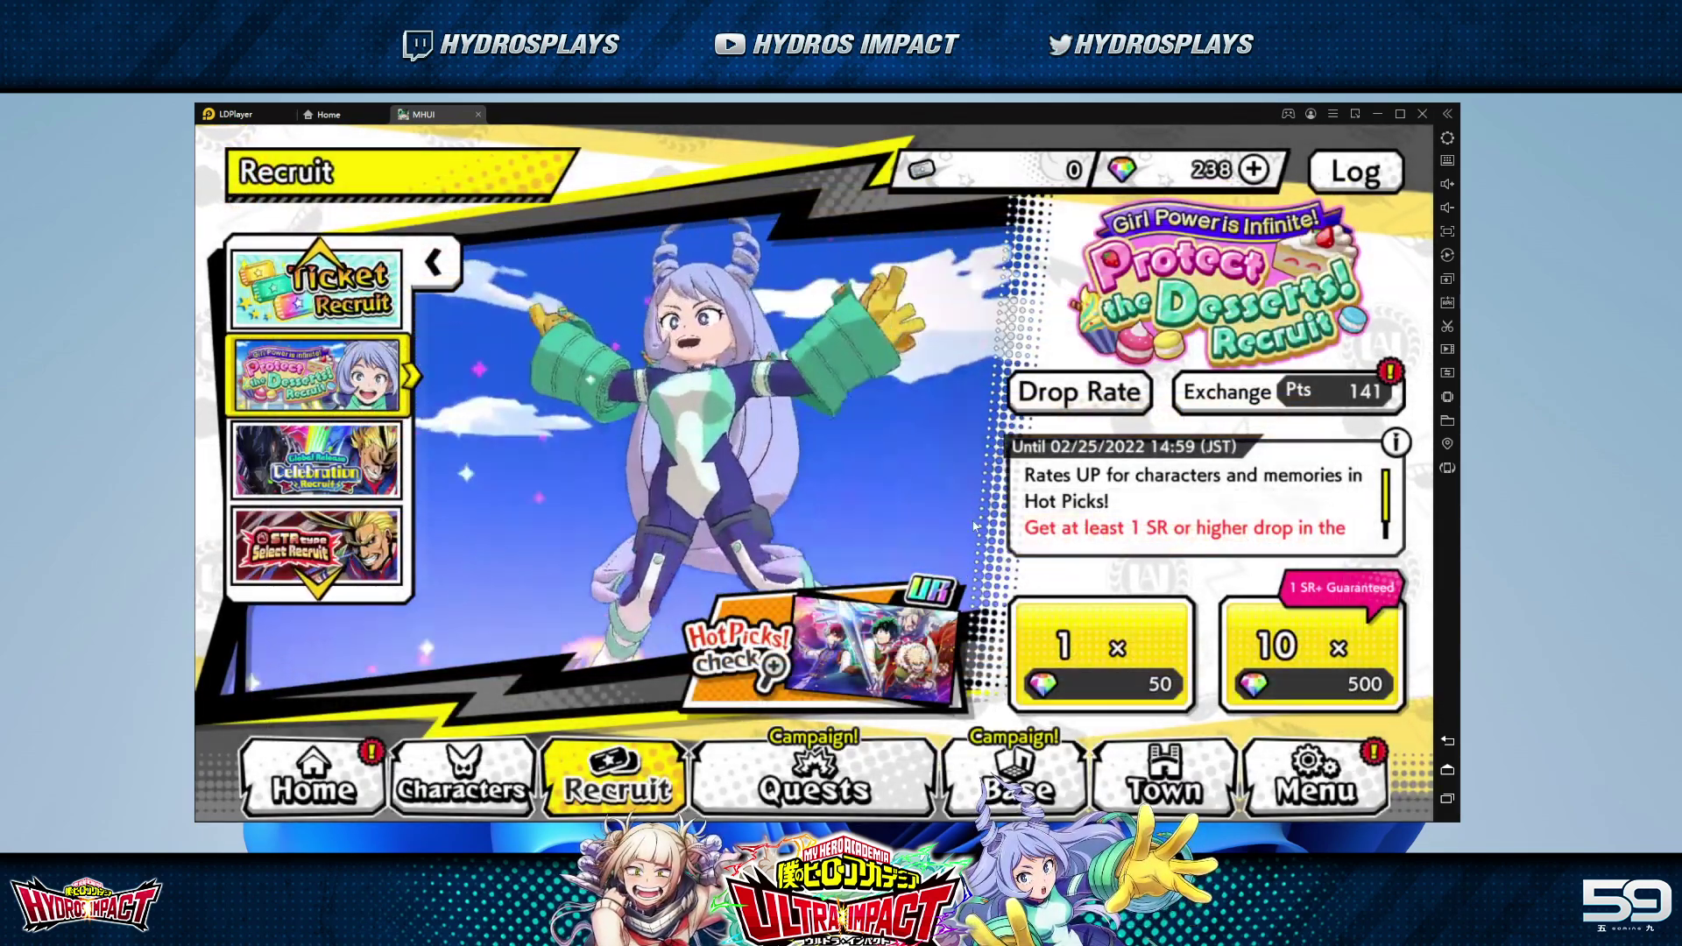
click(338, 782)
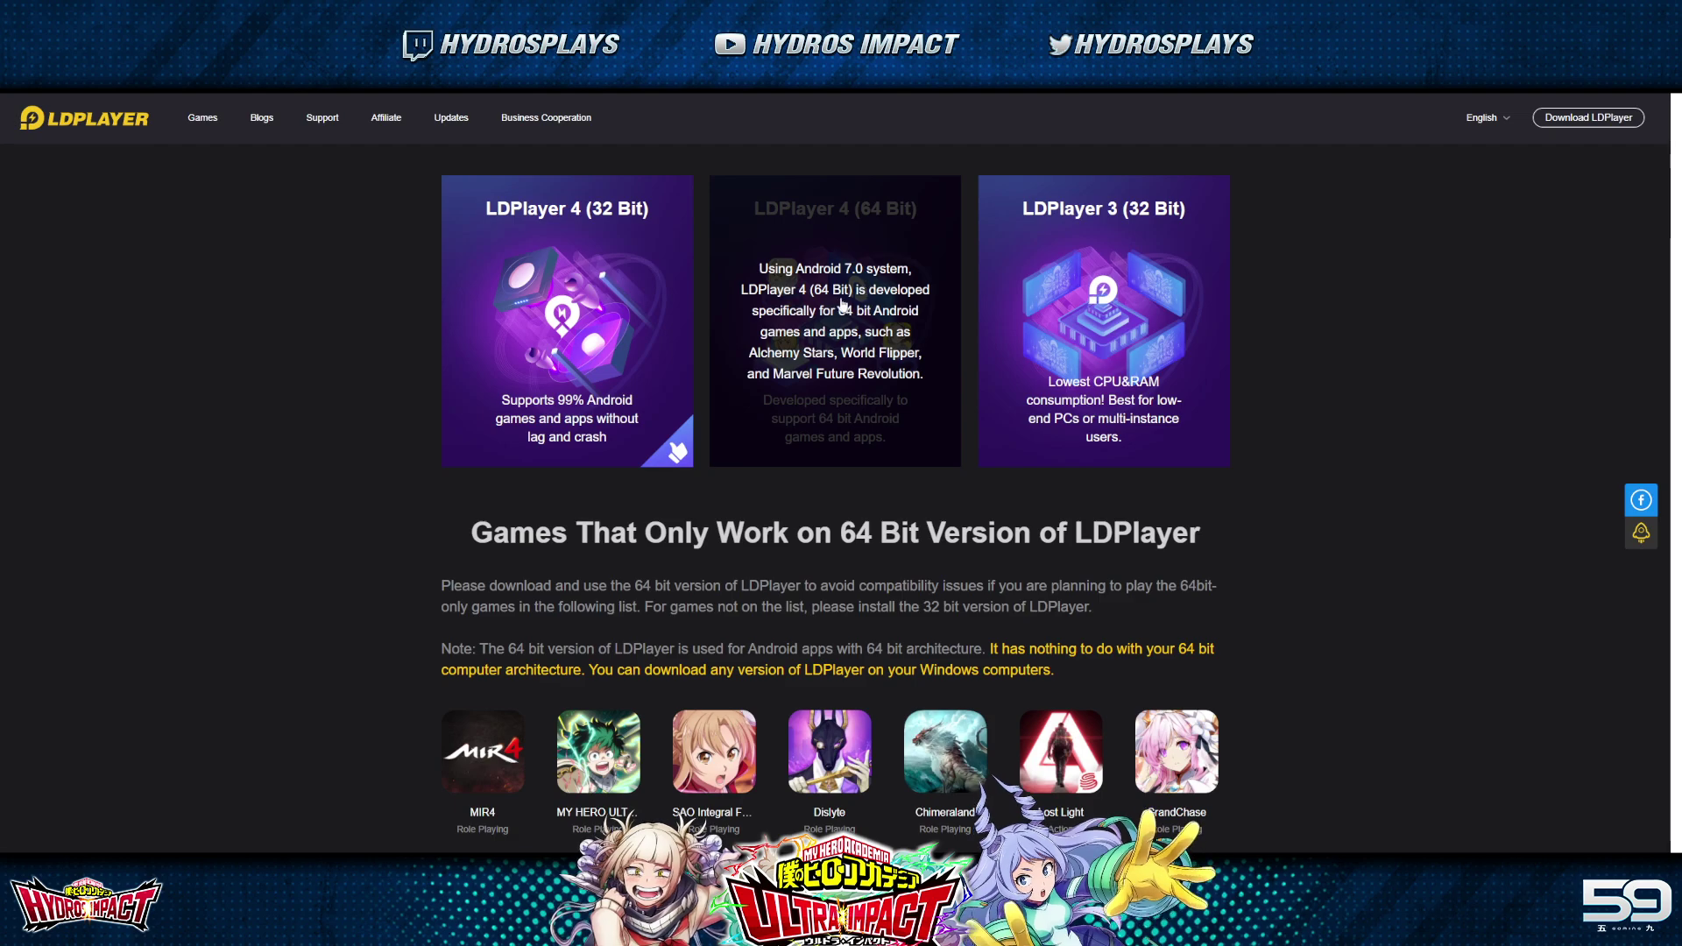
mouse_move(1187, 446)
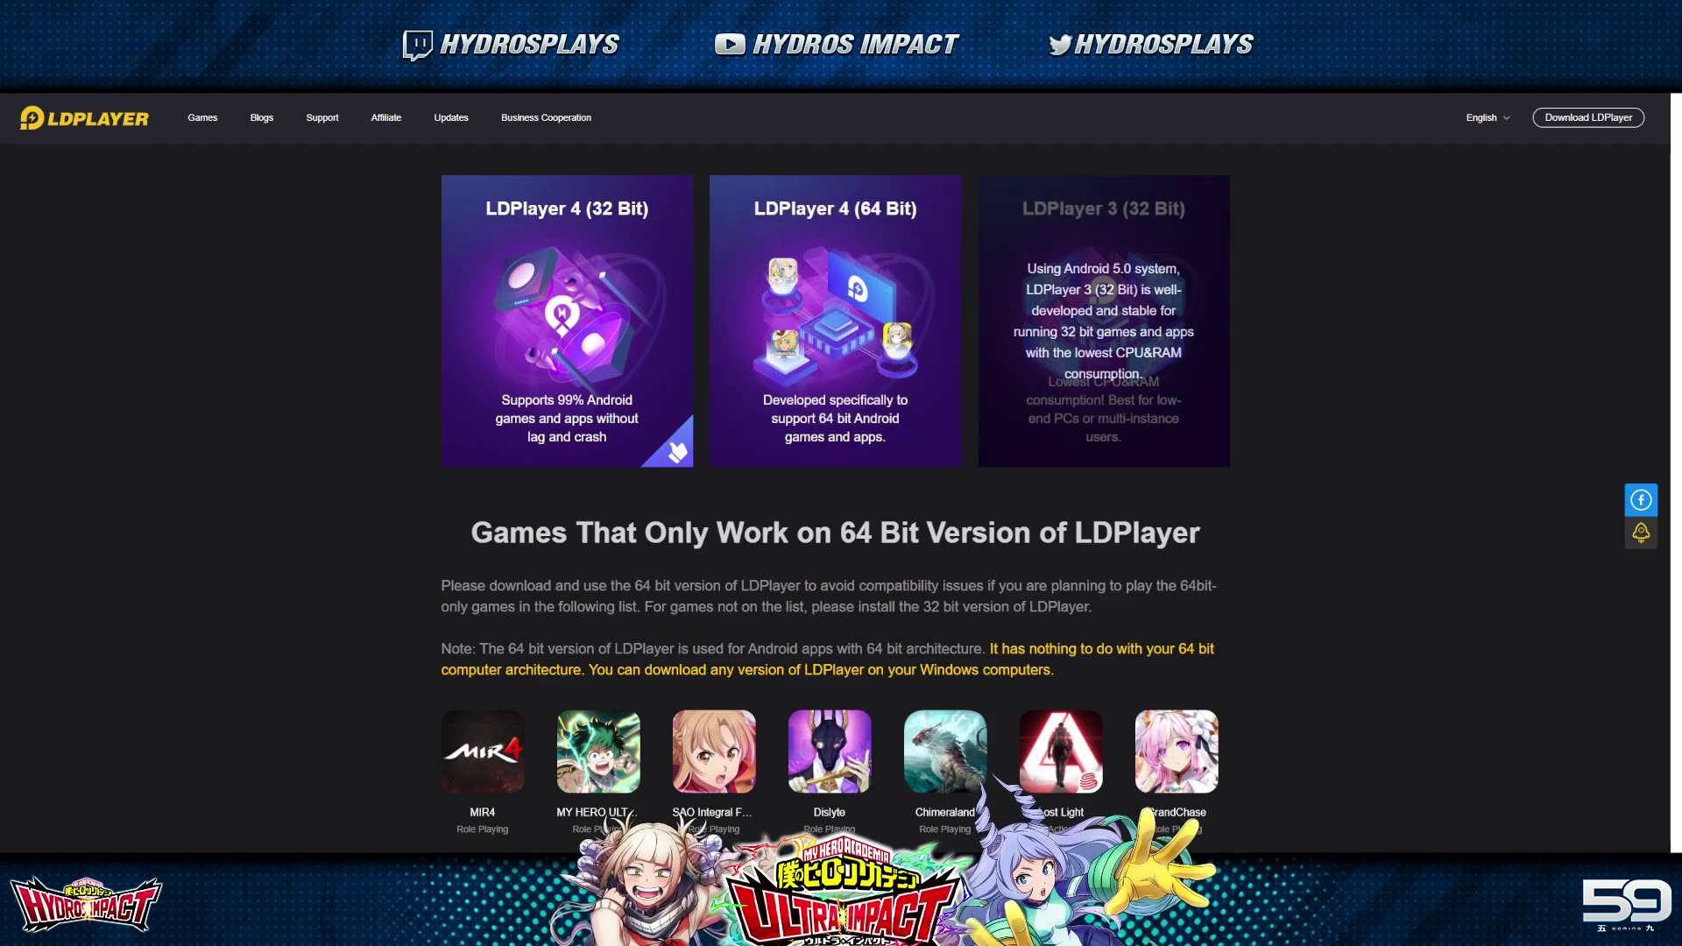
mouse_move(920, 462)
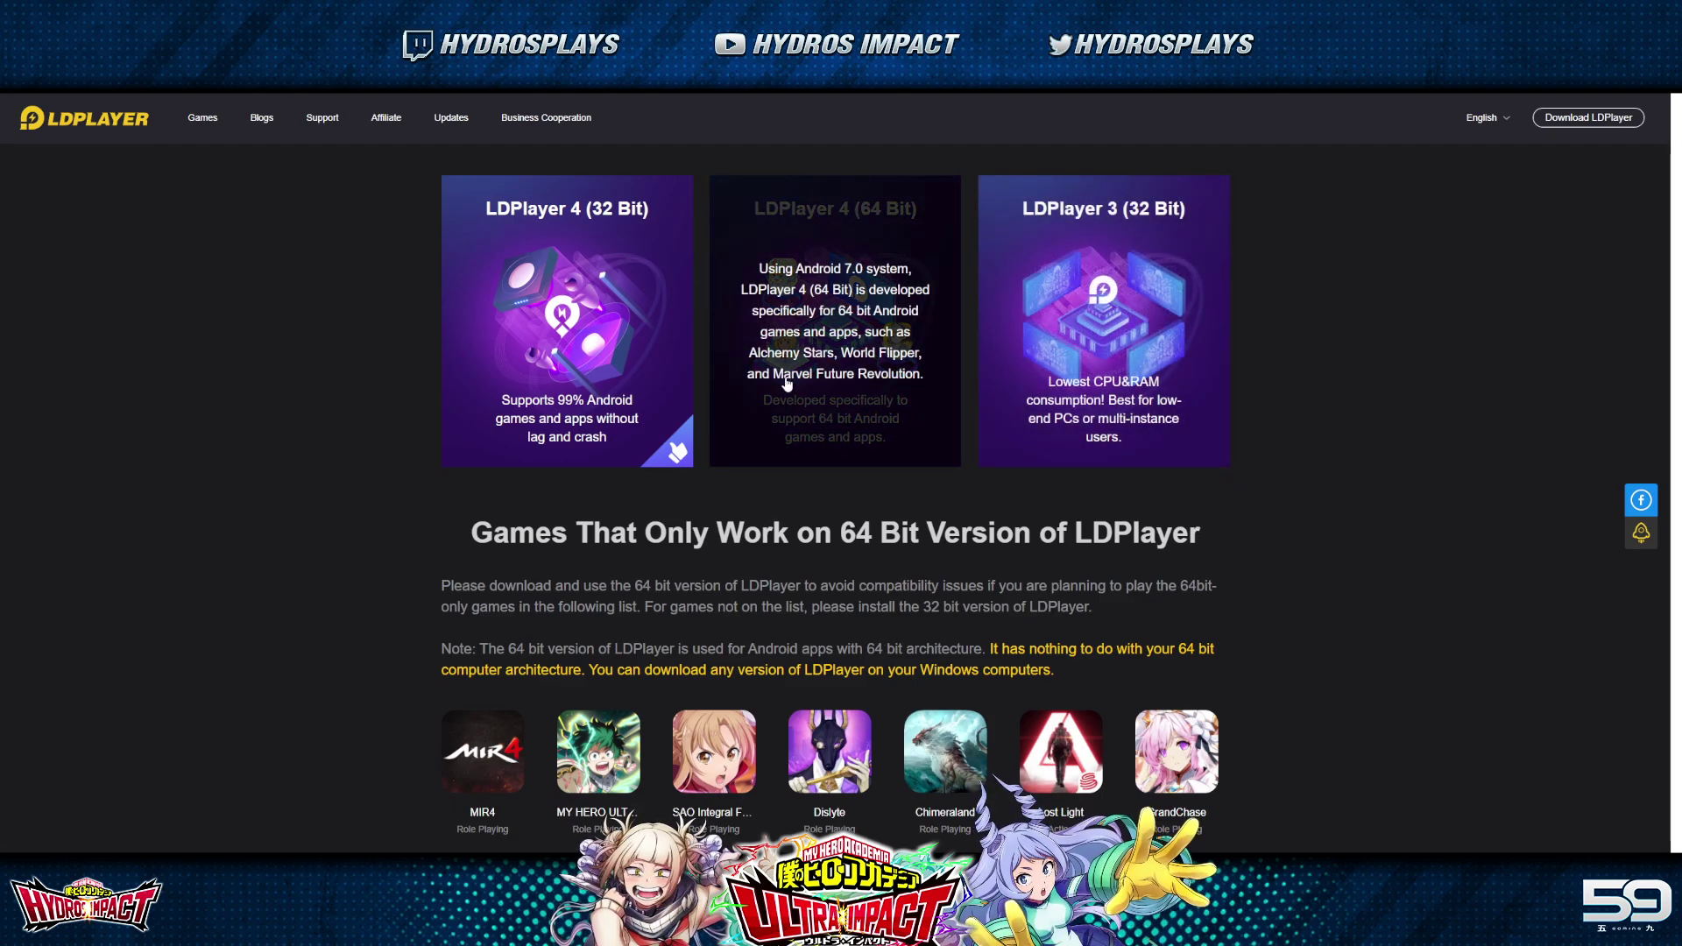